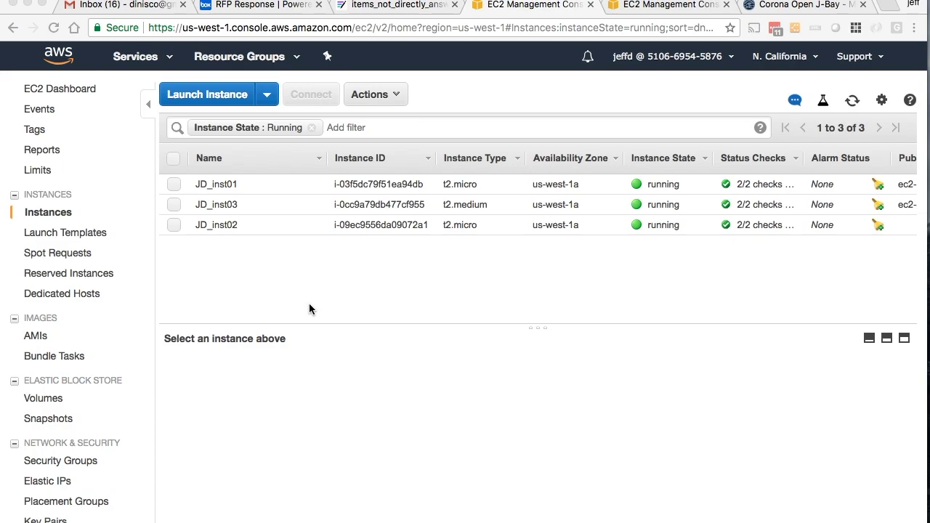
- Open the AMIs list and select the control VM cohesity-6.0.0a image
click(308, 303)
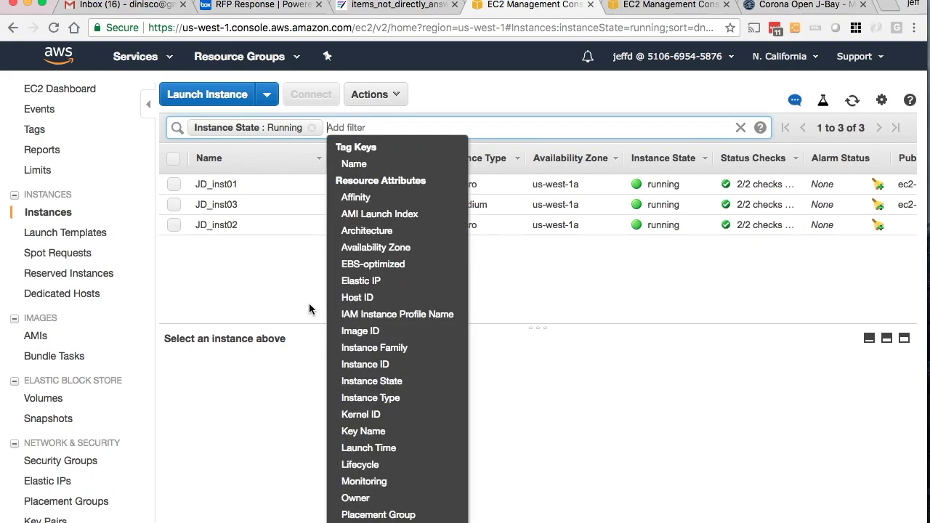
click(297, 300)
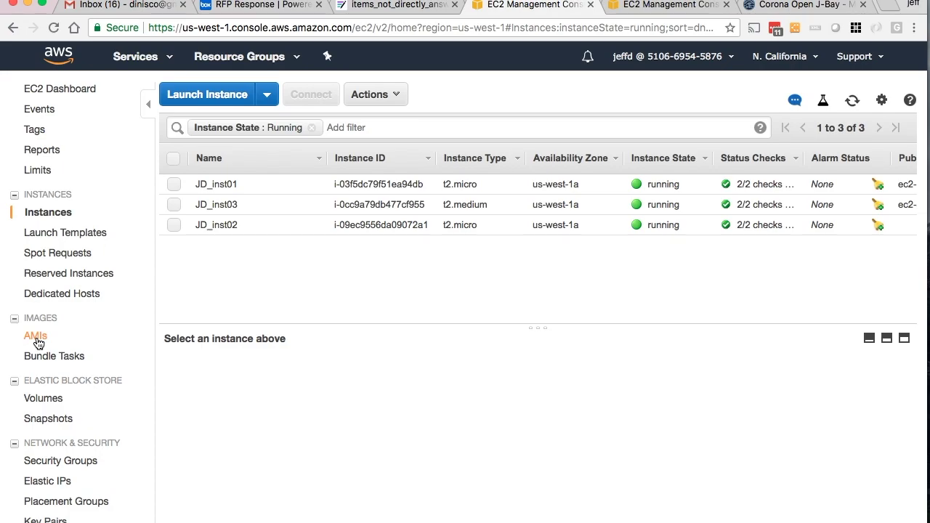
click(36, 337)
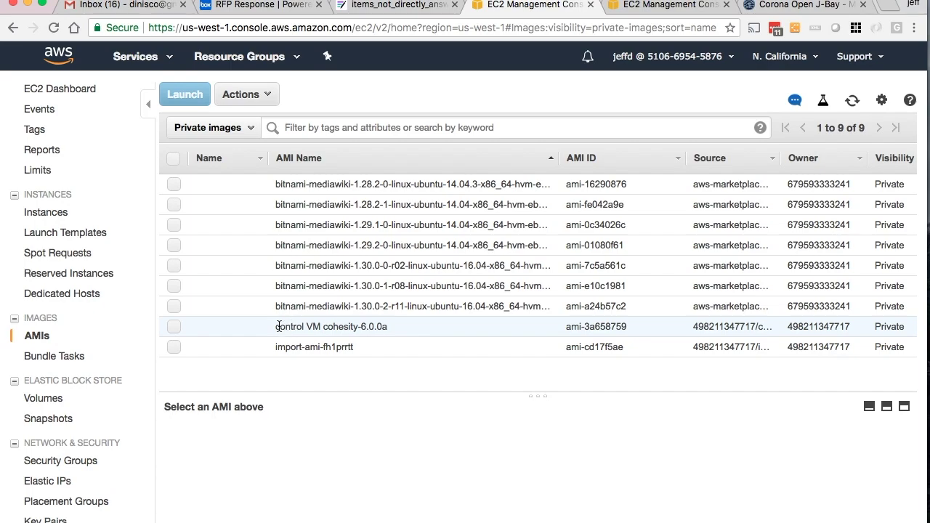
drag(277, 326, 392, 328)
click(388, 327)
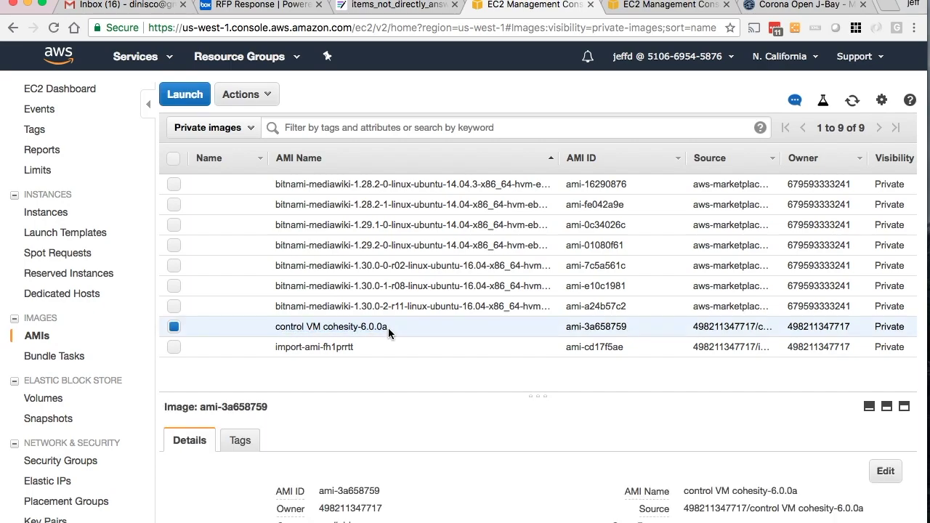
- Glance at import-ami-fh1prrtt, then reselect cohesity-6.0.0a and launch an instance from it
drag(358, 346, 276, 350)
click(277, 350)
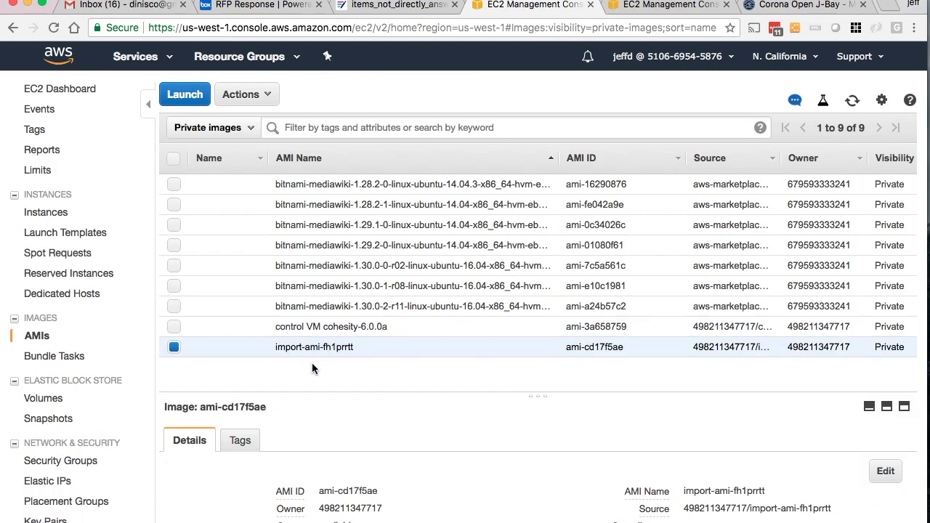
click(176, 344)
click(174, 327)
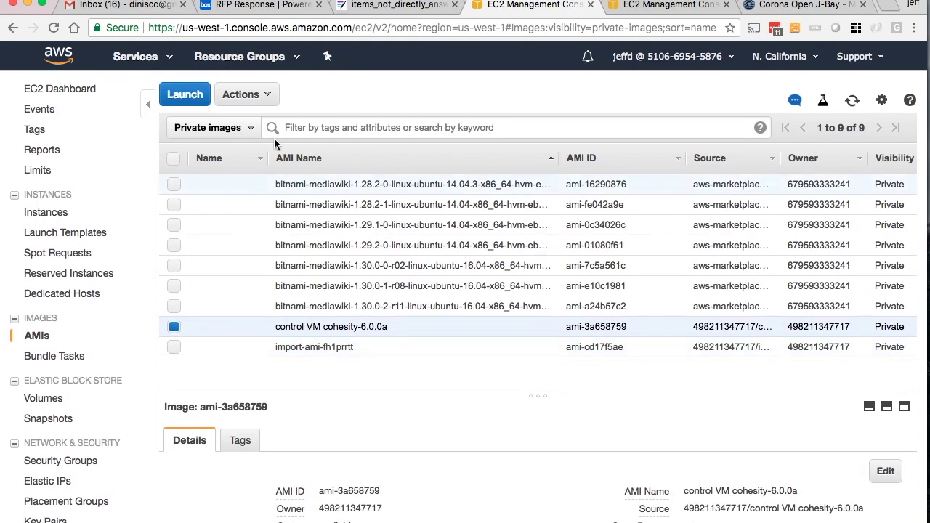
click(188, 99)
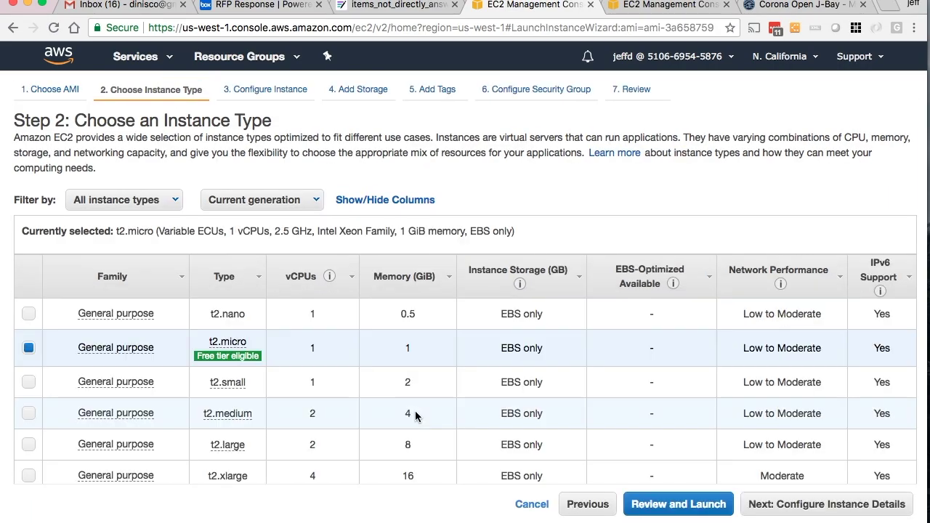
- Choose t2.small, place the instance in JDVPC, and enable auto-assigned public IP
click(28, 382)
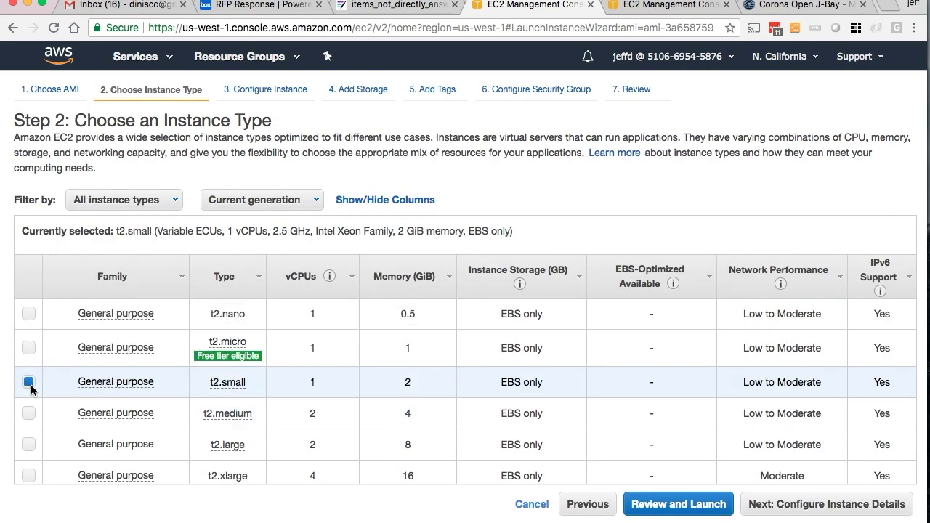
click(817, 507)
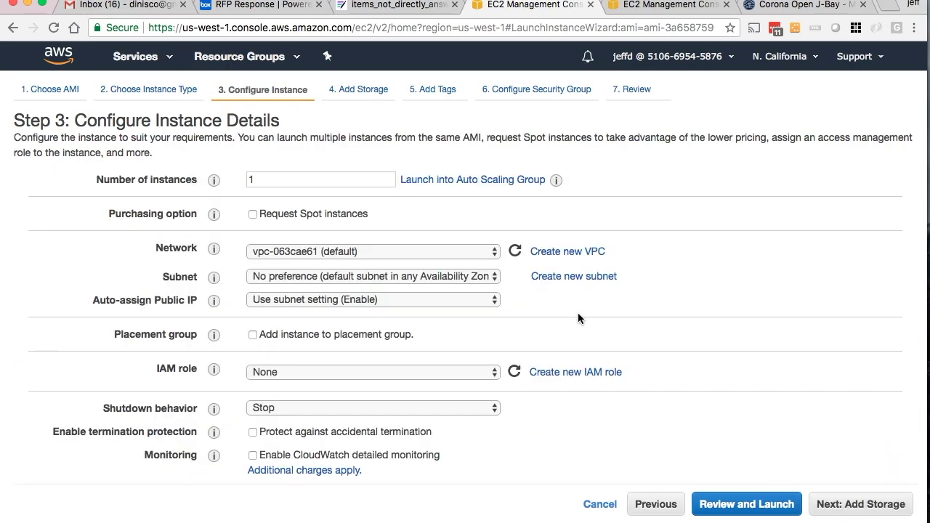
click(404, 248)
click(393, 265)
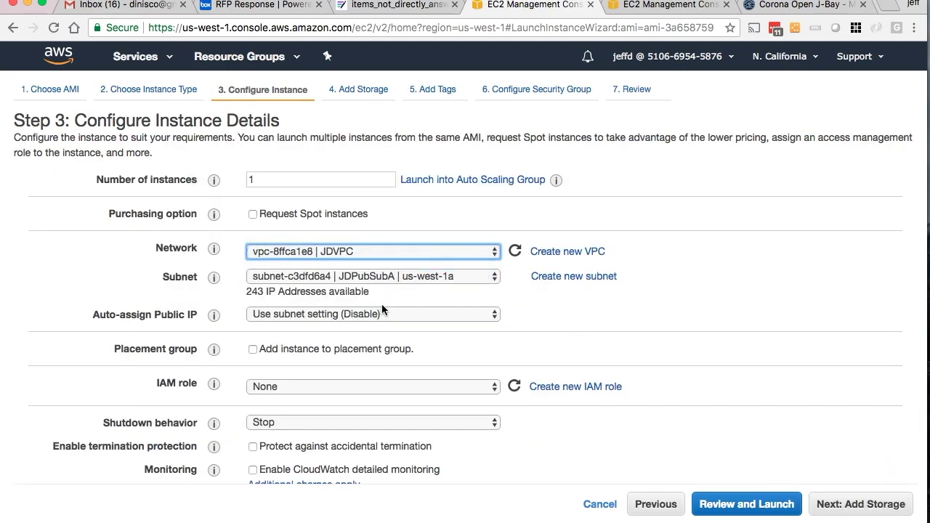
click(362, 314)
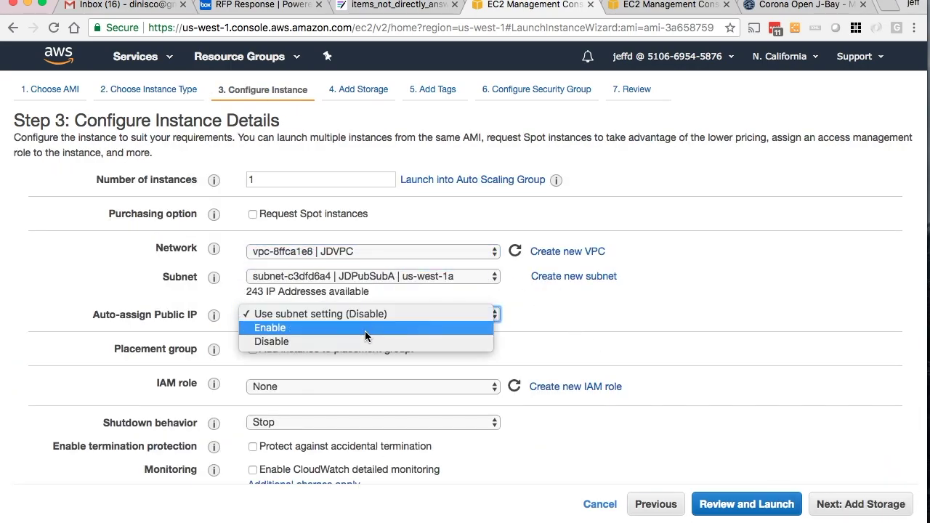
click(364, 331)
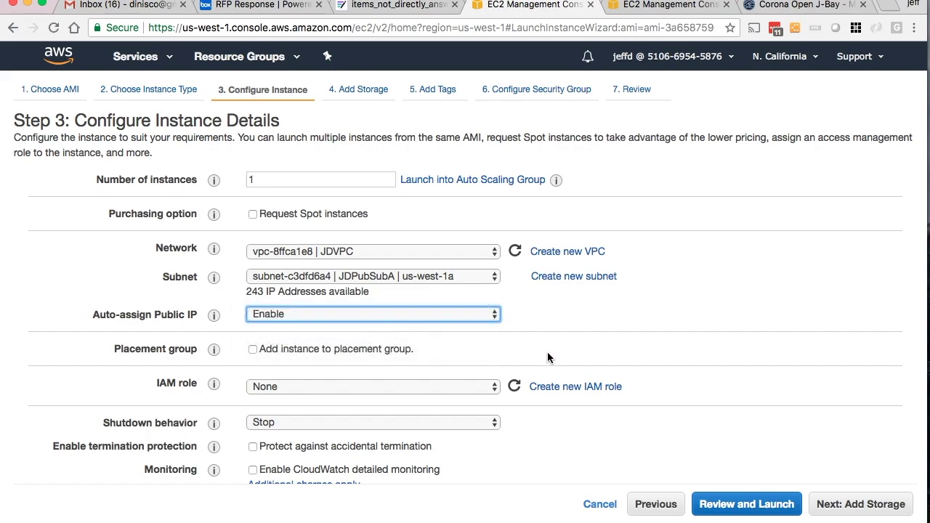
click(839, 503)
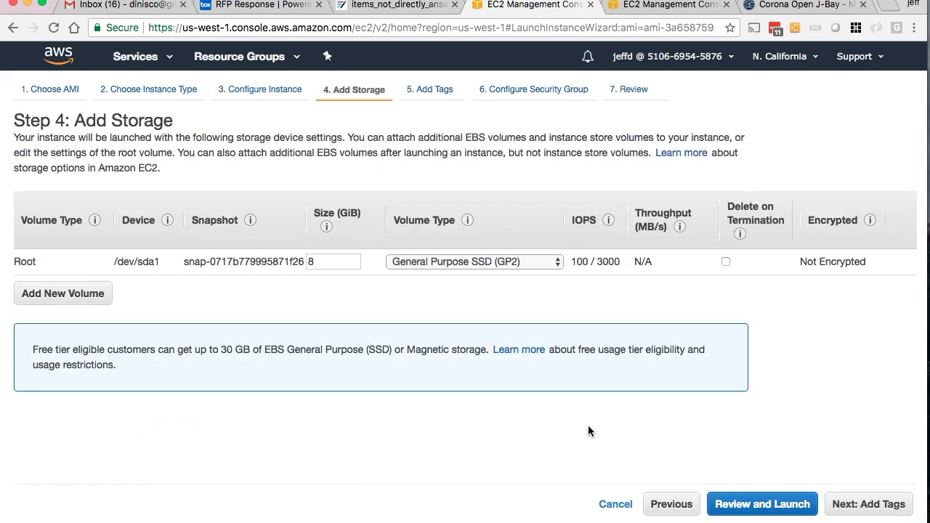
- Add a Name tag with value JD_coh_helper02
click(899, 504)
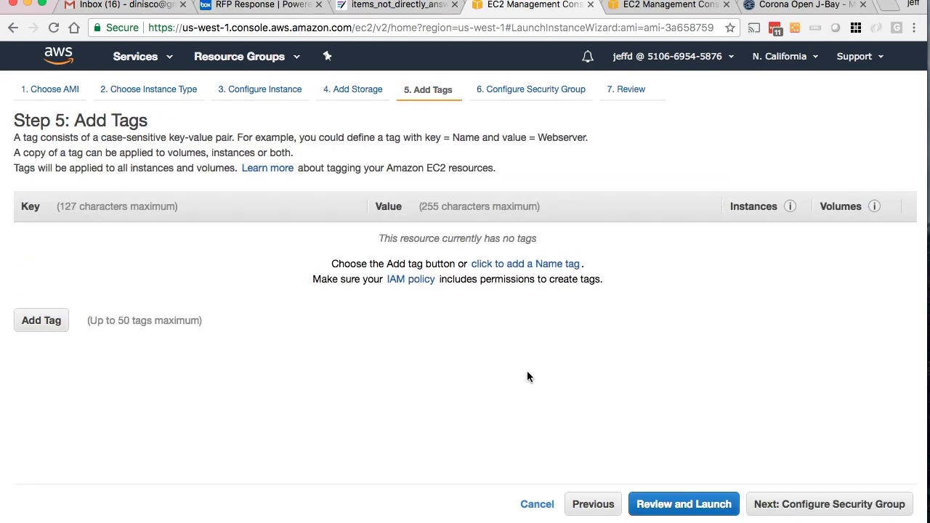
click(53, 321)
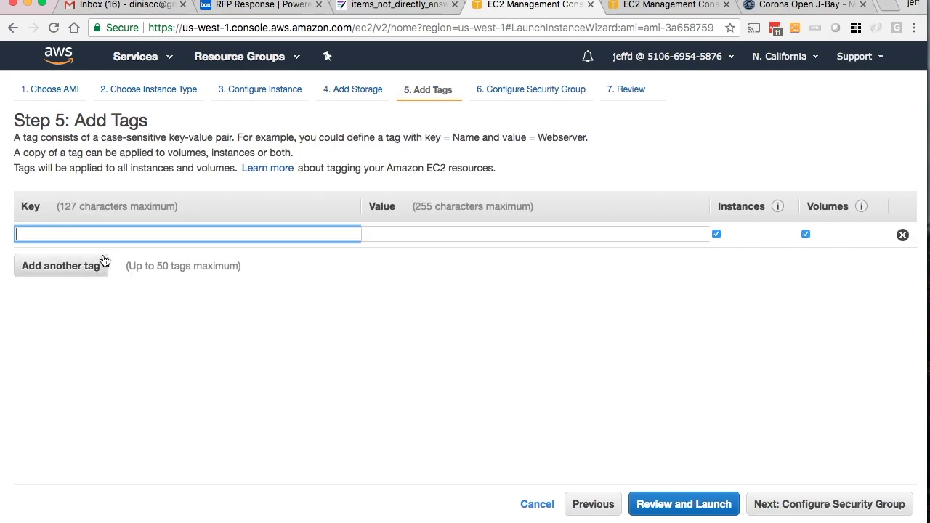
text(Name)
key(Tab)
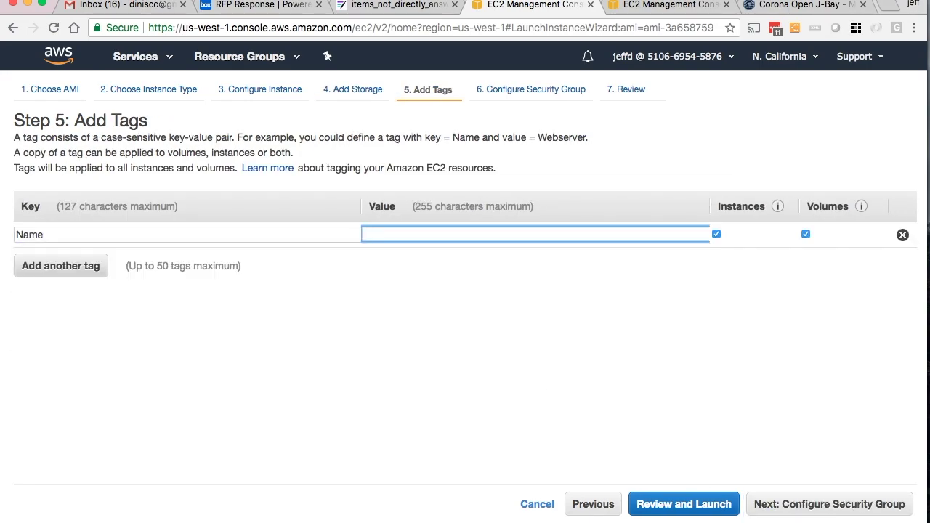
text(JD_)
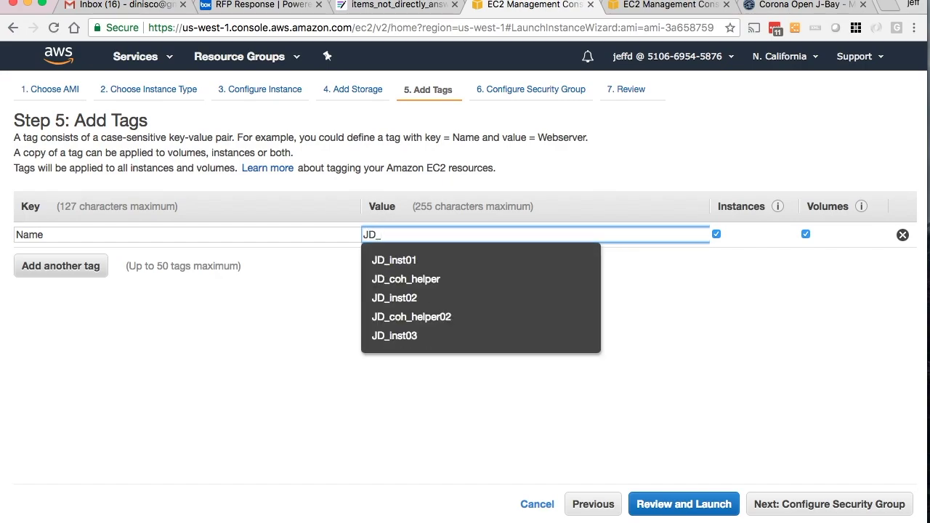
click(378, 320)
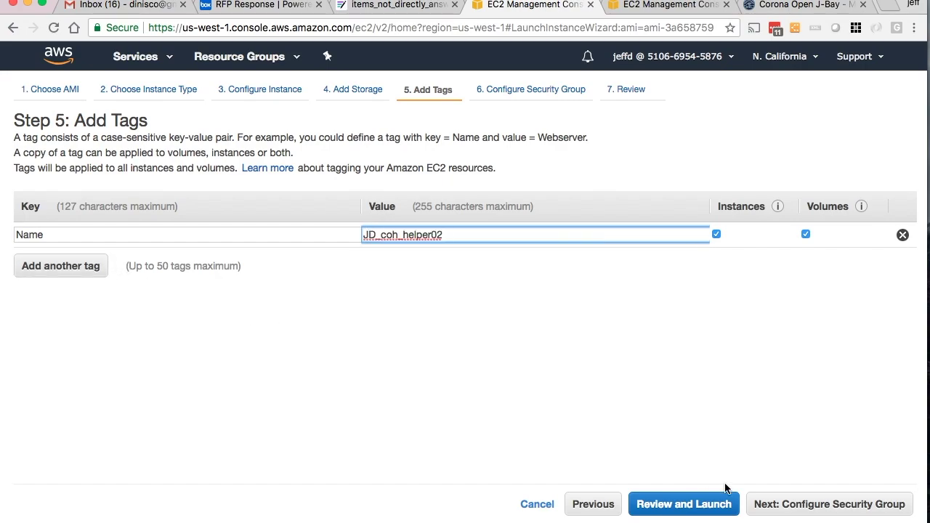
click(793, 503)
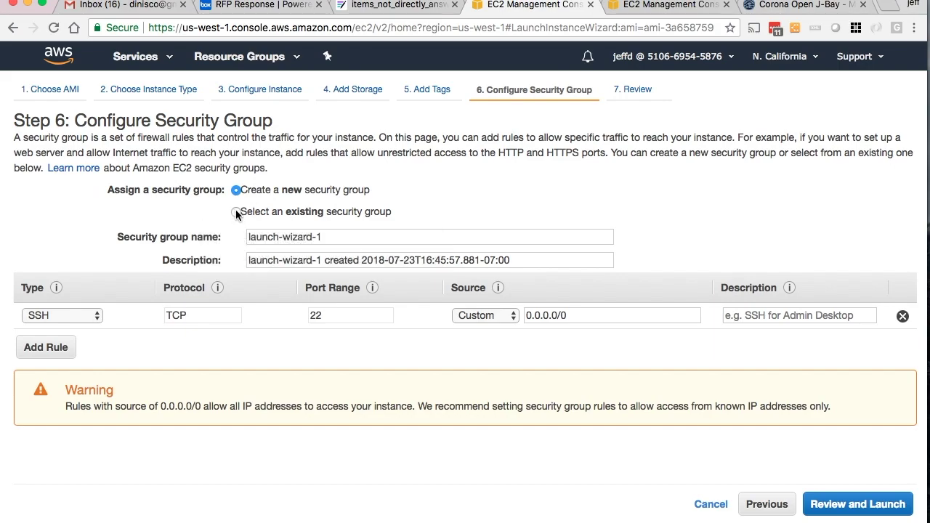
- Assign the existing security group sg-7e1d5606 (JDJumpSG) and go to the launch review
click(236, 213)
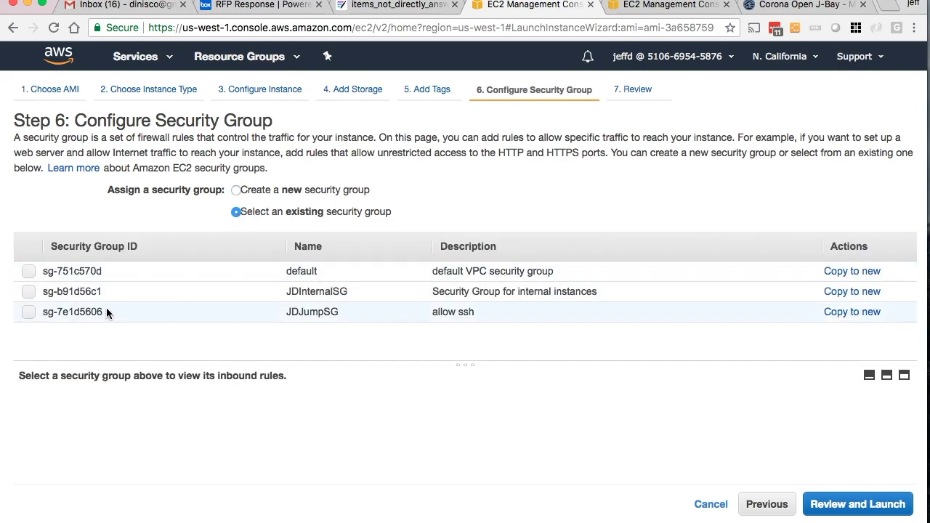
click(29, 313)
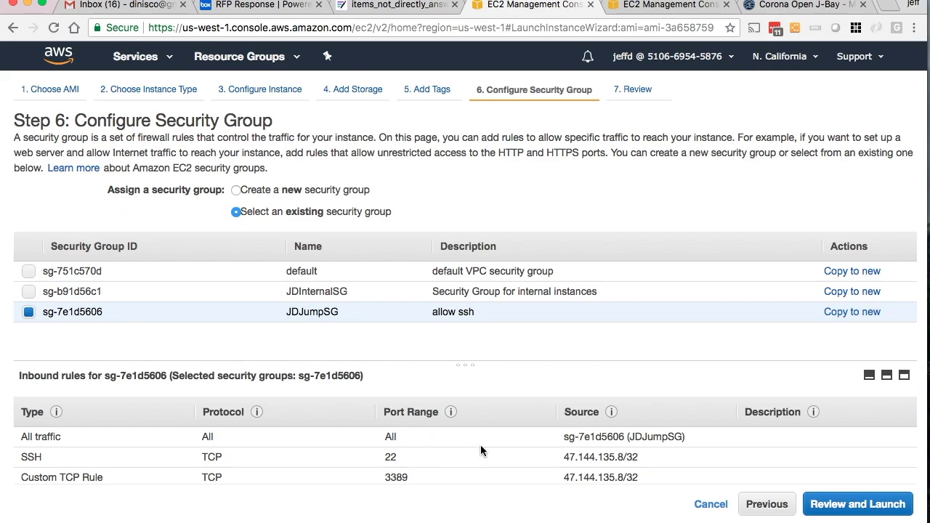
click(835, 506)
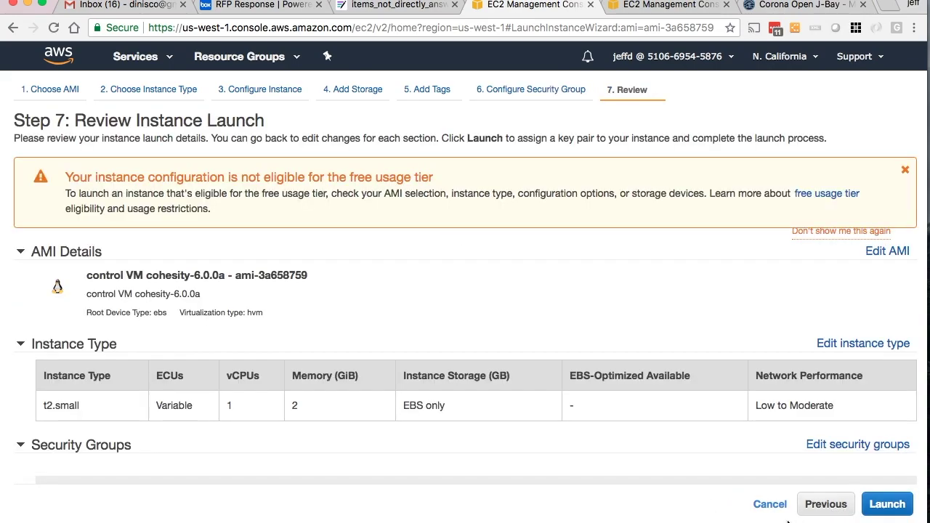
- Launch the instance without a key pair, acknowledging the private key warning
click(887, 504)
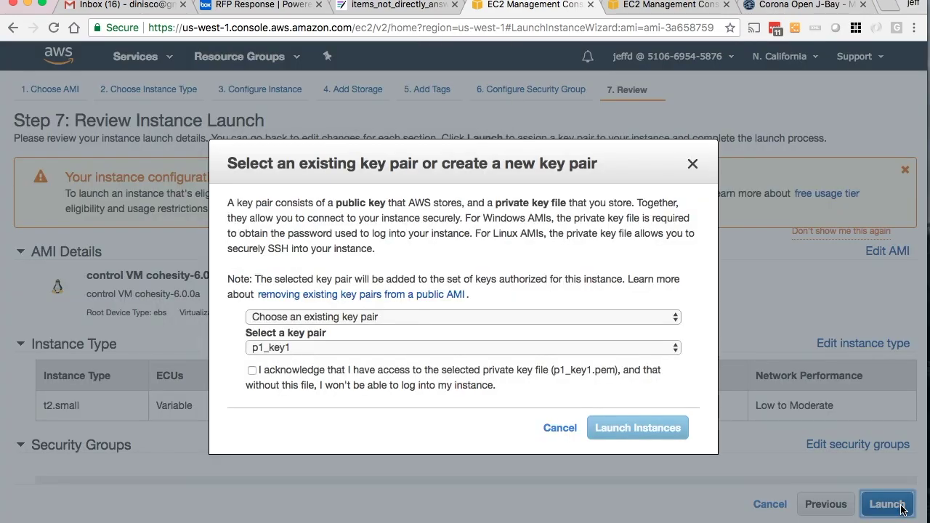
click(344, 370)
click(417, 318)
click(413, 344)
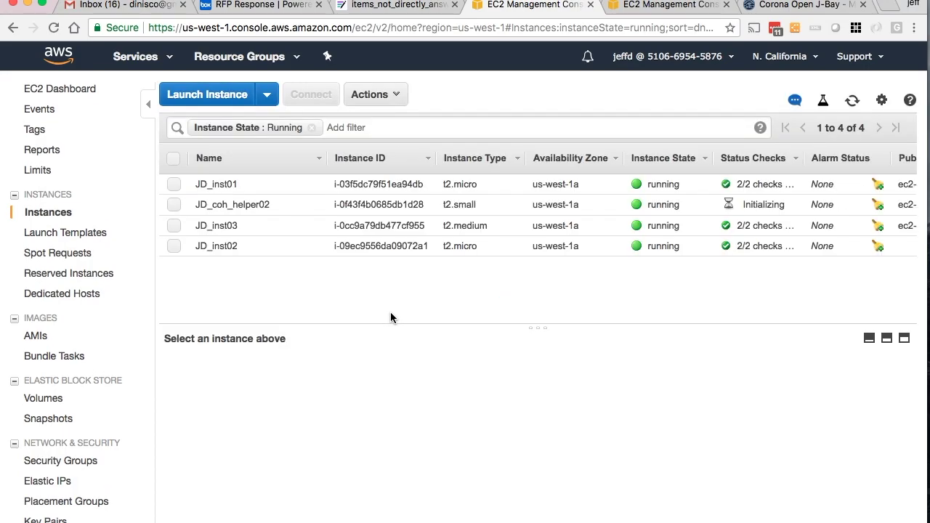
- Select JD_coh_helper02 and copy its Public DNS (IPv4) name
click(250, 205)
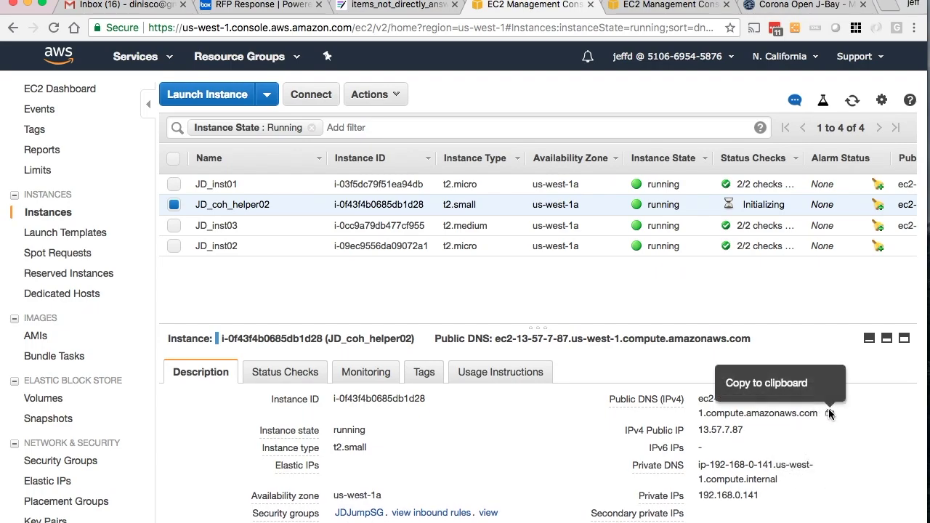
click(830, 415)
key(super+Tab)
key(super+Tab)
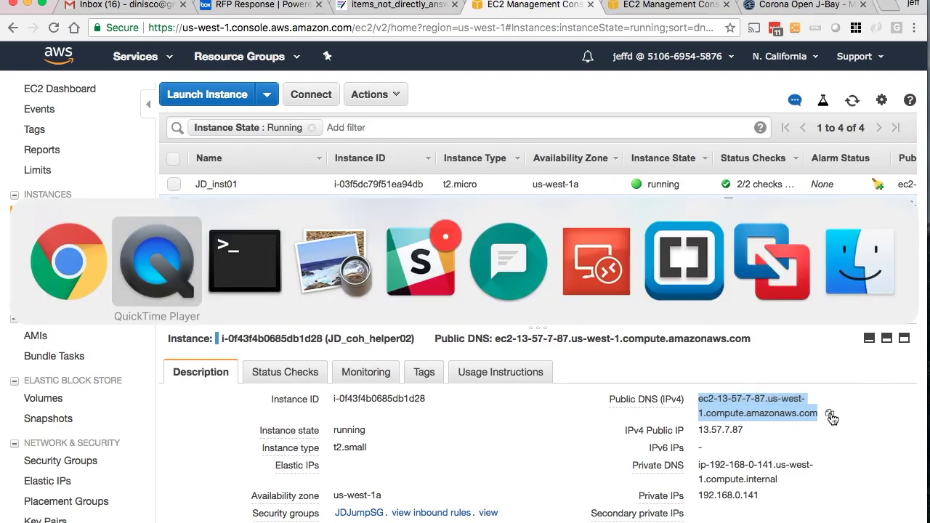
- SSH in as cohesity to the pasted public DNS host, accepting the host key and logging in
click(388, 127)
text(ssh cohes)
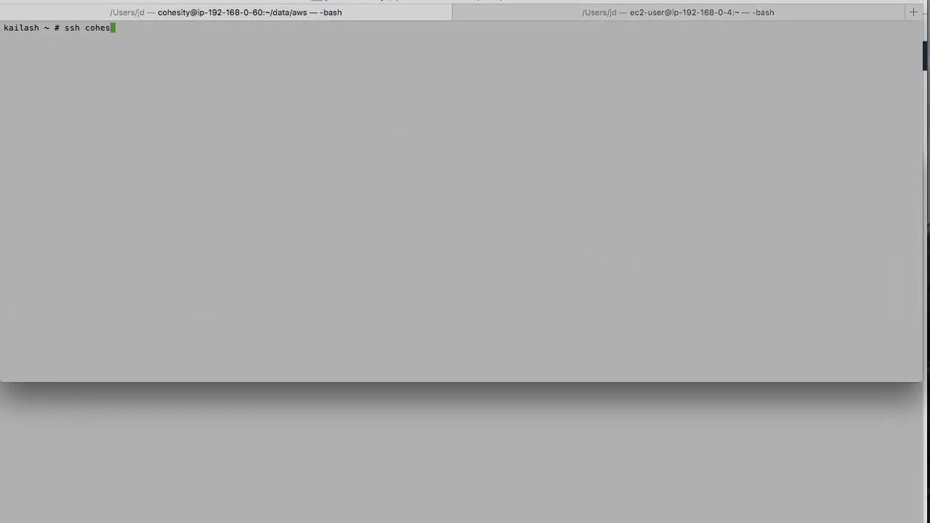
text(ity@)
key(super+v)
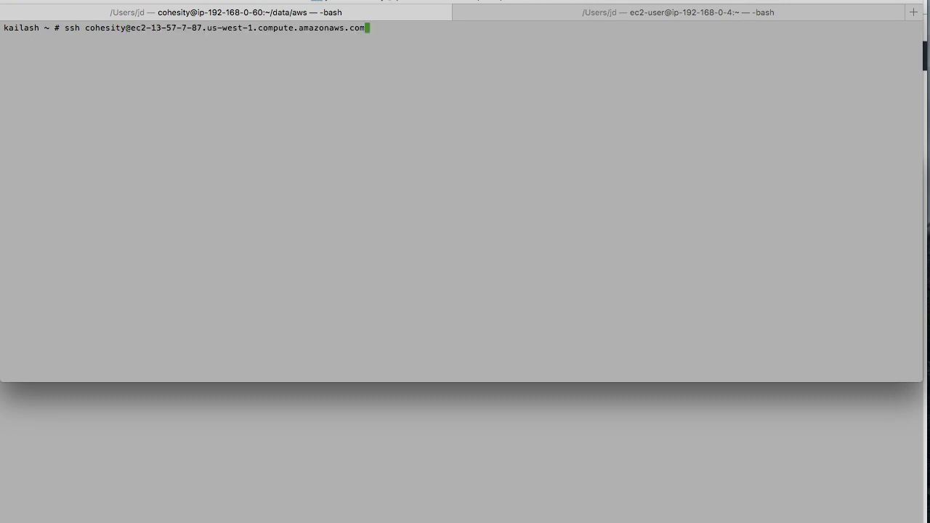
key(Return)
text(yes)
key(Return)
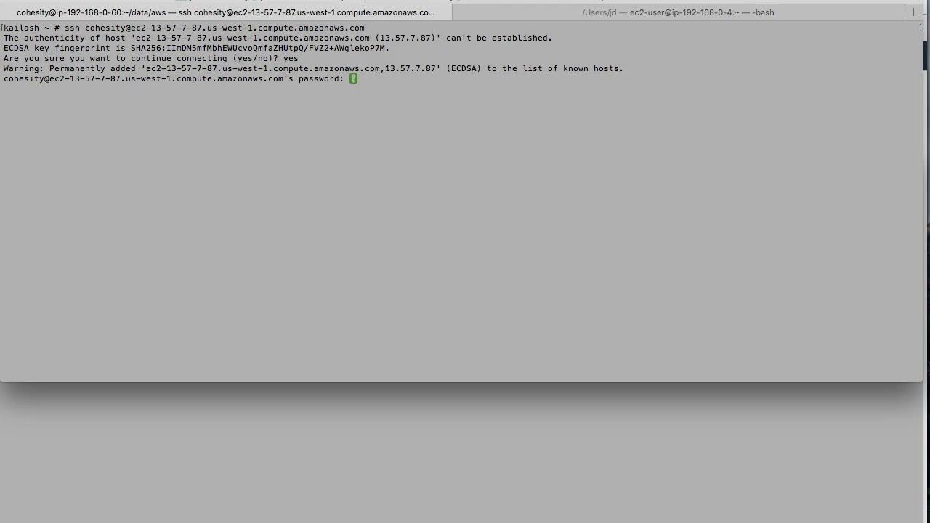
key(Return)
- Run pwd and ls -ltr to list the home directory contents
key(Return)
key(Return)
key(Return)
key(Return)
key(Return)
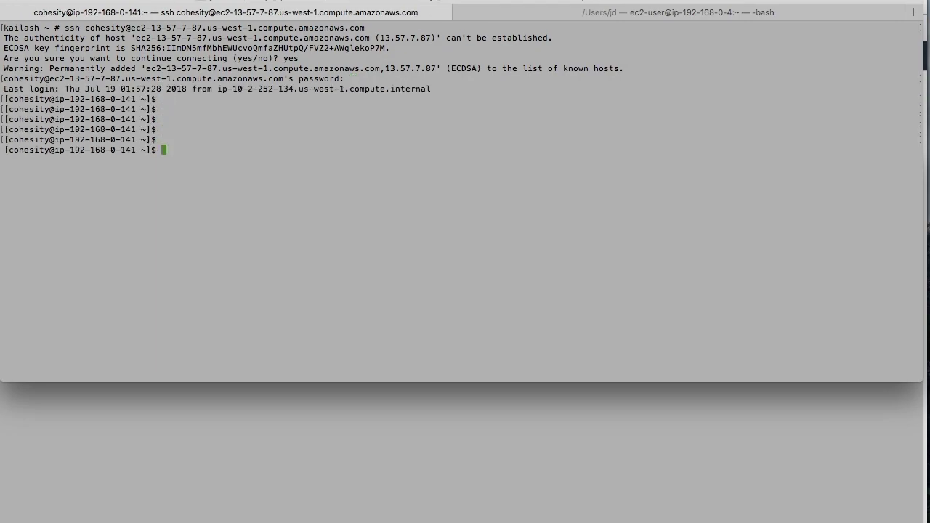
text(pwd)
key(Return)
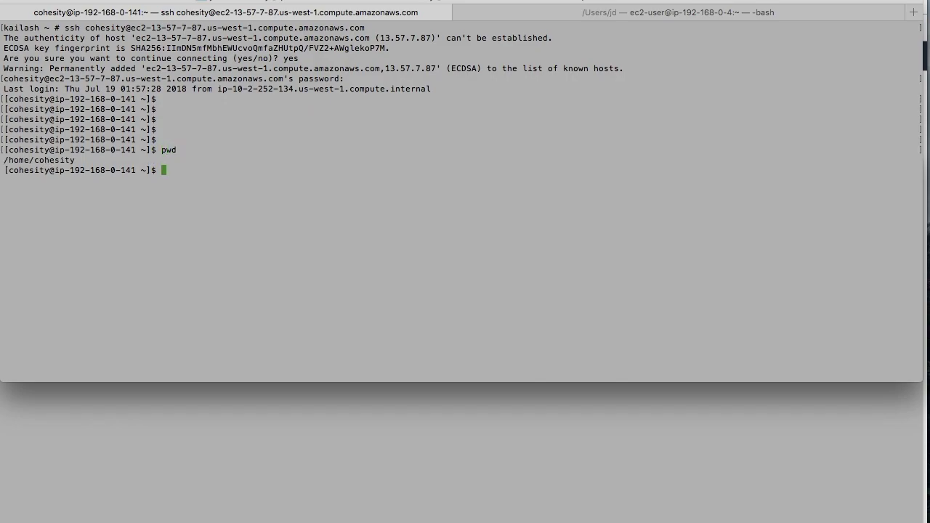
text(ls -ltr)
key(Return)
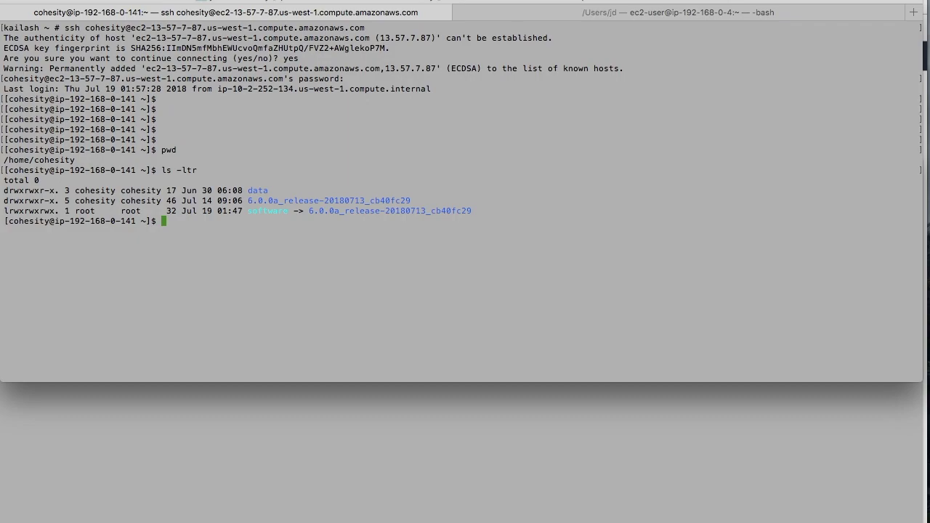
- Confirm data/aws/cluster_config_params.json exists, cat it, and highlight the AWS credential lines
text(ls -ltr data/aws/cluster_config_params.json)
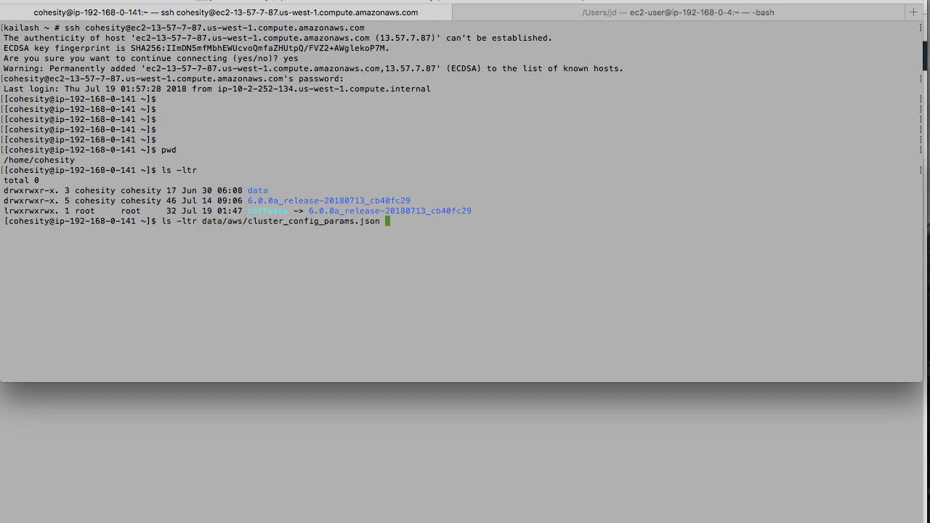
key(Return)
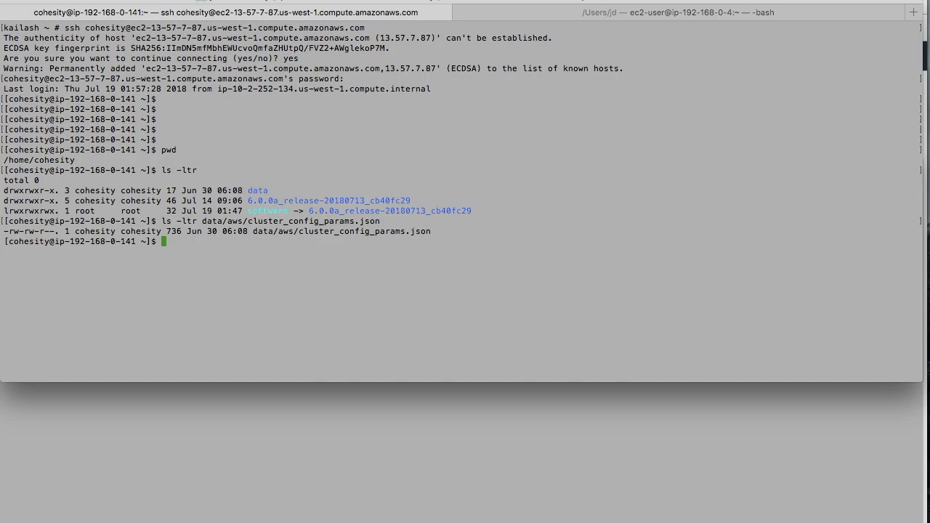
text(cat)
drag(252, 231, 437, 232)
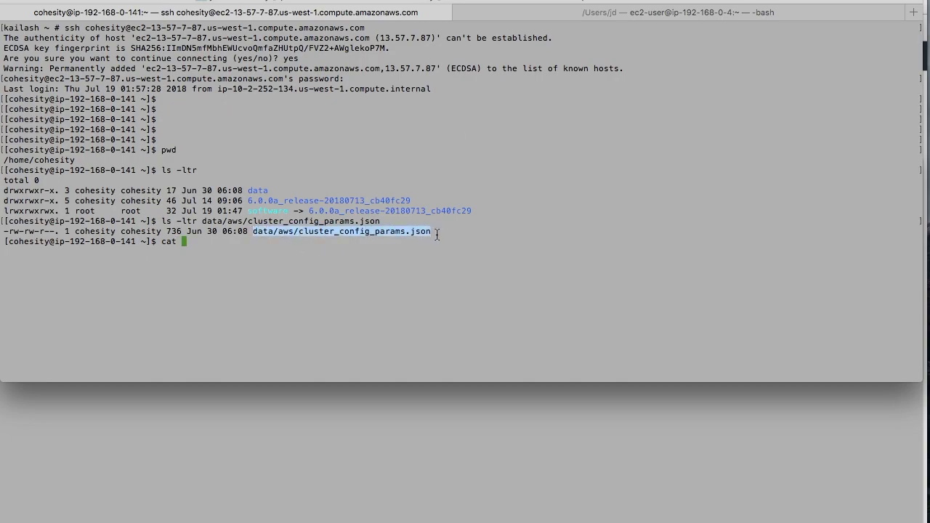
text(v)
key(BackSpace)
key(super+v)
key(Return)
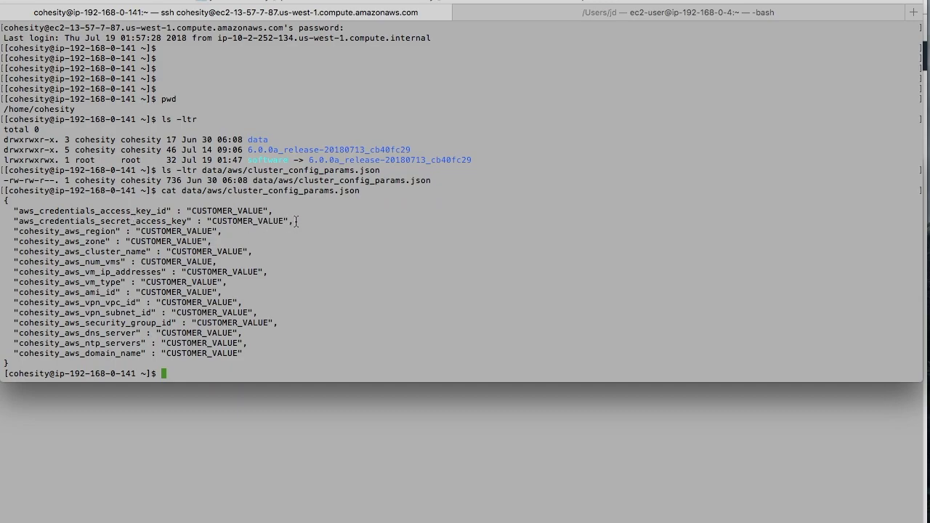
drag(295, 221, 5, 211)
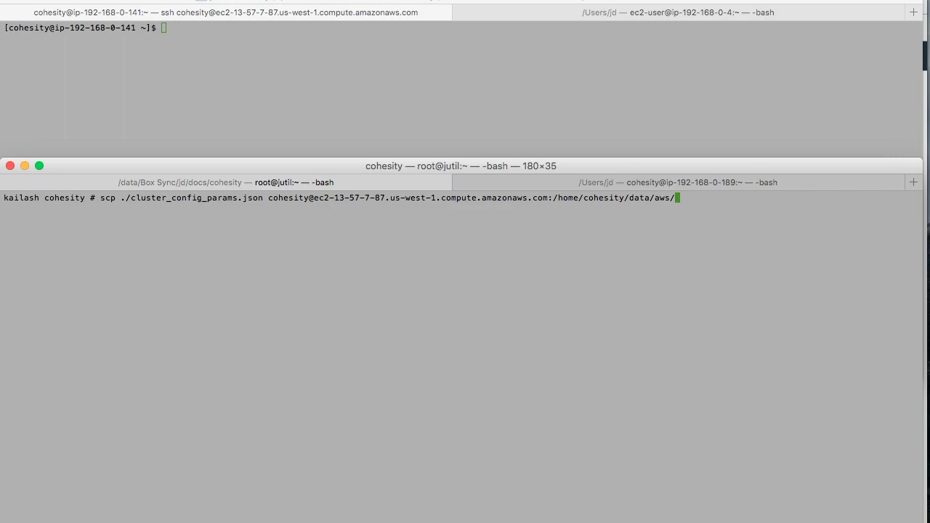
- Run the scp of cluster_config_params.json to /home/cohesity/data/aws/, authenticate, and minimize the local window
key(Return)
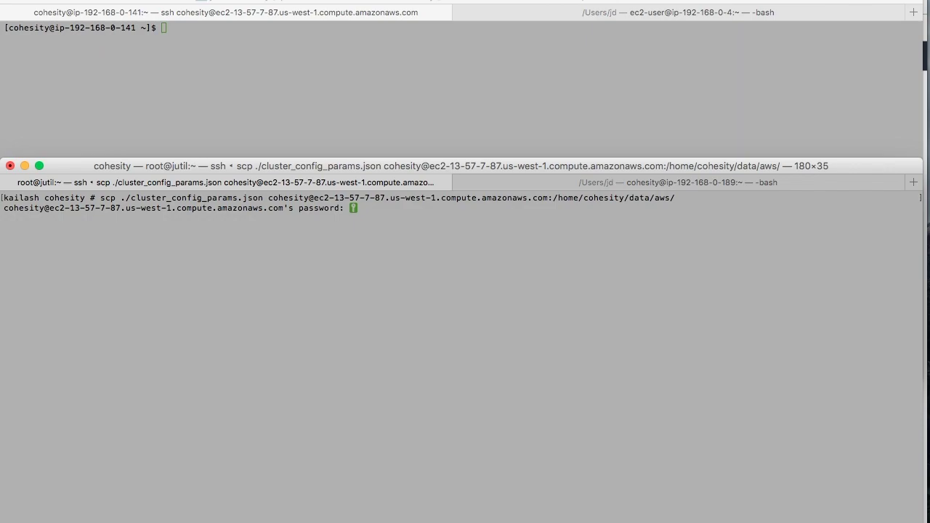
key(Return)
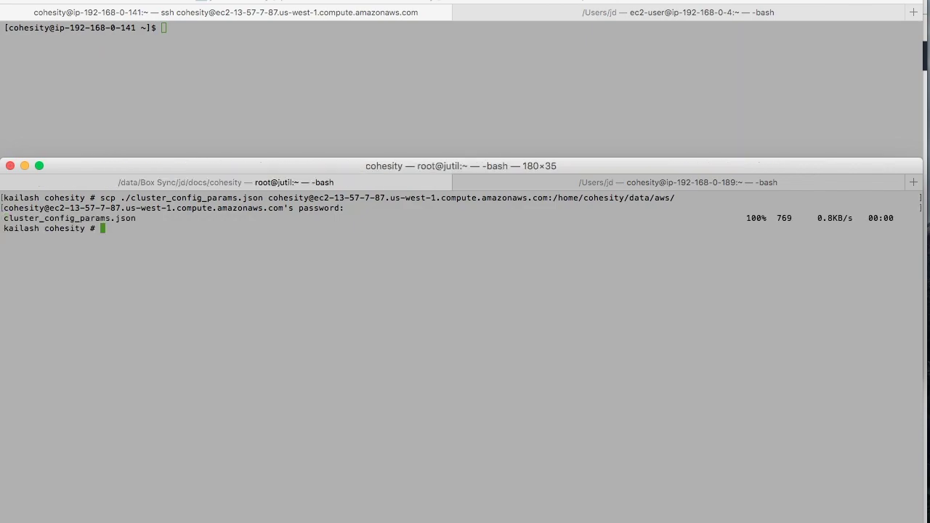
key(super+m)
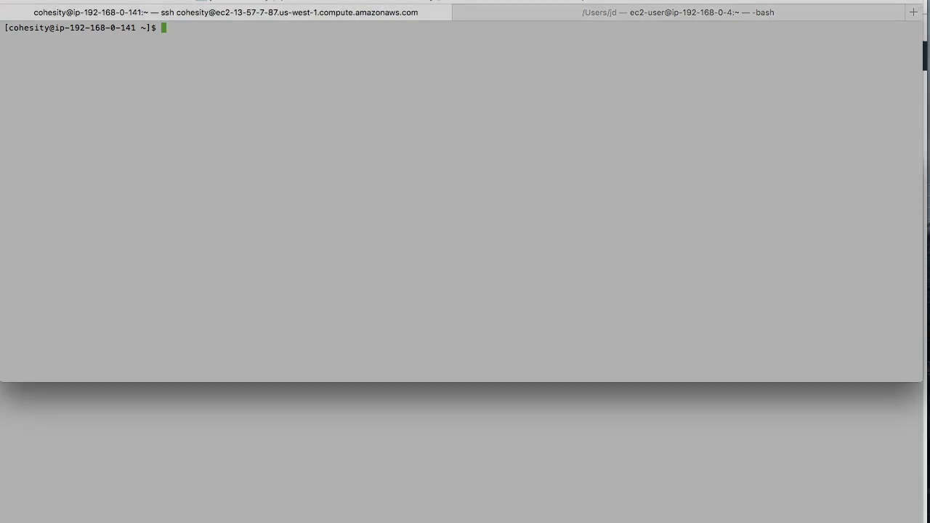
- Print $PATH and point out the Cohesity software bin directory
text(echo $PATH)
key(Return)
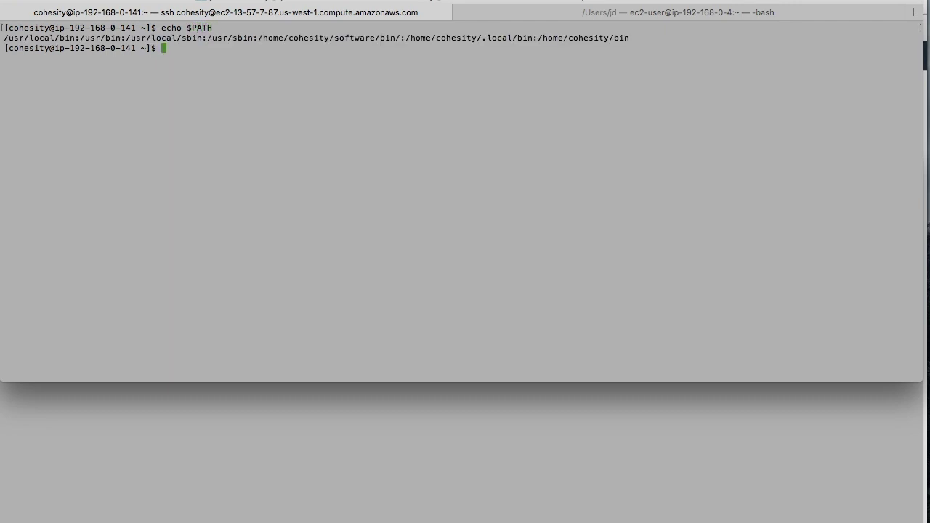
drag(258, 38, 400, 38)
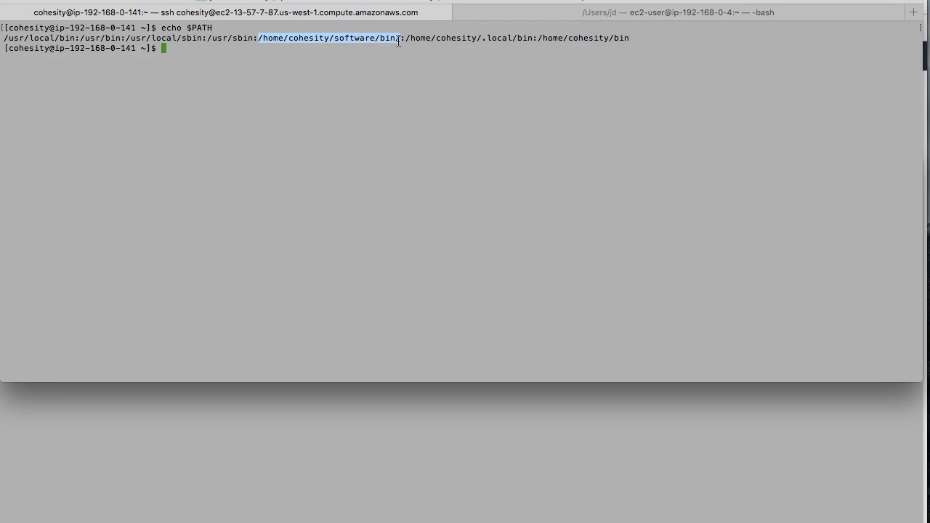
click(330, 131)
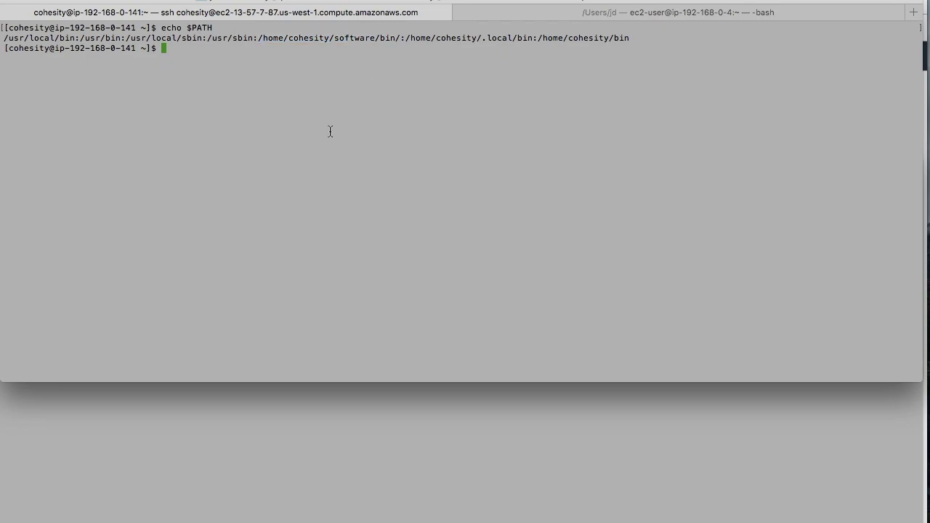
- Change the recalled cohesity_aws_setup stop_cluster command to create_cluster and run it
key(super+v)
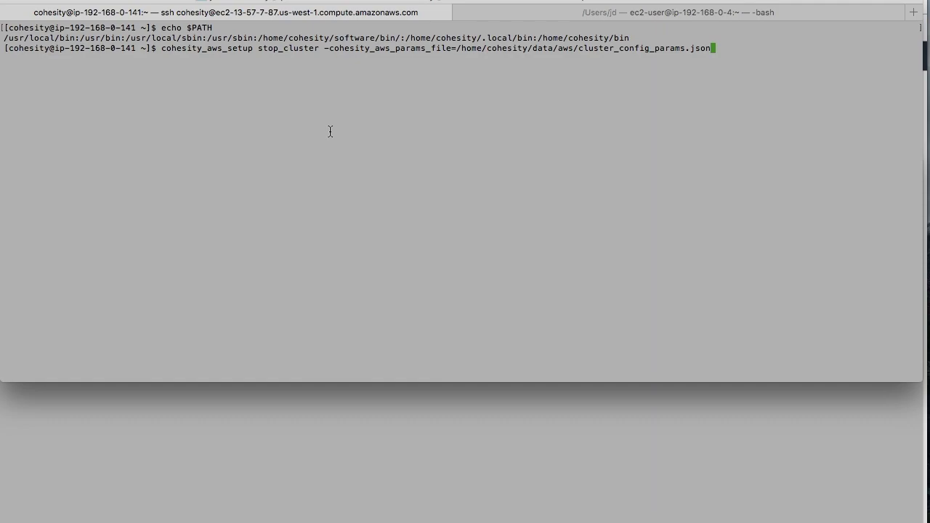
drag(160, 48, 253, 48)
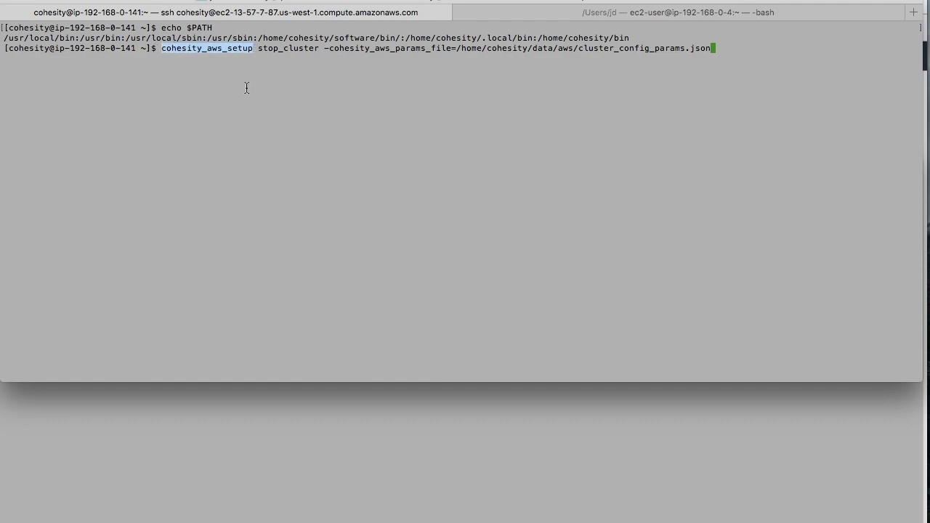
click(253, 80)
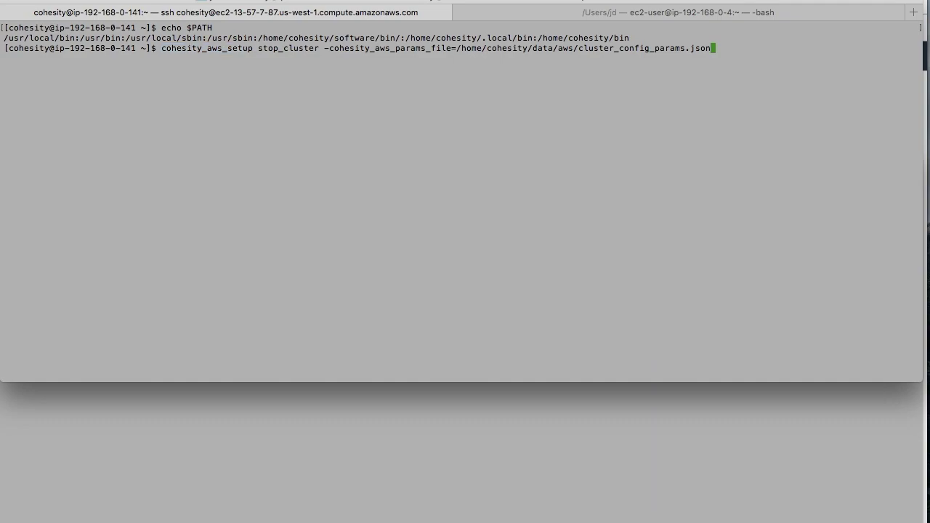
key(Left)
key(Left)
key(Left)
key(Left)
key(Left)
key(Left)
key(Left)
key(Left)
key(Left)
key(Left)
key(Left)
key(Left)
key(Left)
key(Left)
key(Left)
key(Left)
key(Left)
key(Left)
key(Left)
key(Left)
key(Left)
key(Left)
key(Left)
key(Left)
key(Left)
key(Left)
key(Left)
key(Left)
key(Left)
key(Left)
key(Left)
key(Left)
key(Left)
key(Left)
key(Left)
key(Left)
key(Left)
key(Left)
key(Left)
key(Left)
key(Left)
key(Left)
key(Left)
key(Left)
key(Left)
key(Left)
key(Left)
key(Left)
key(Left)
key(Left)
key(Left)
key(Left)
key(Left)
key(Left)
key(Left)
key(Left)
key(Left)
key(Left)
key(Left)
key(Left)
key(Left)
key(Left)
key(Left)
key(Left)
key(Left)
key(Left)
key(Left)
key(Left)
key(Left)
key(Left)
key(Left)
key(Left)
key(Left)
key(Left)
key(Left)
key(Left)
key(BackSpace)
key(BackSpace)
key(BackSpace)
key(BackSpace)
text(create)
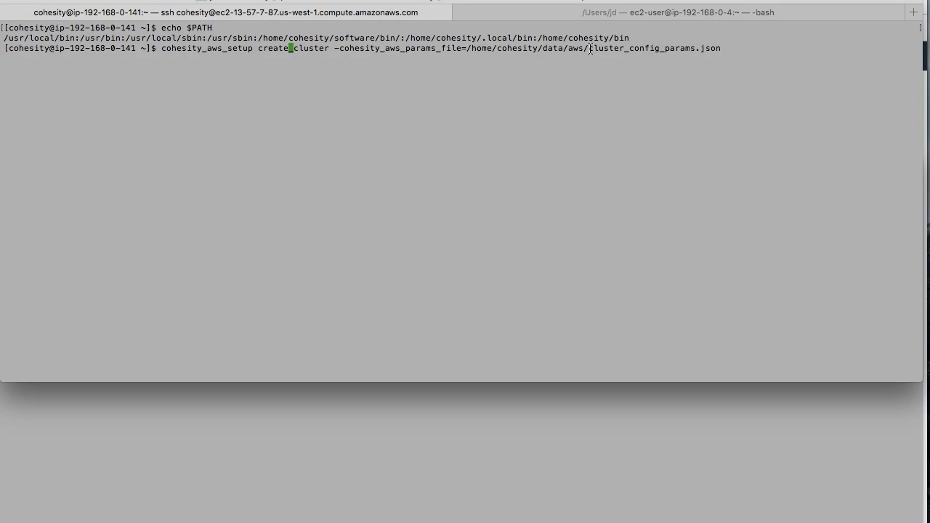
key(Return)
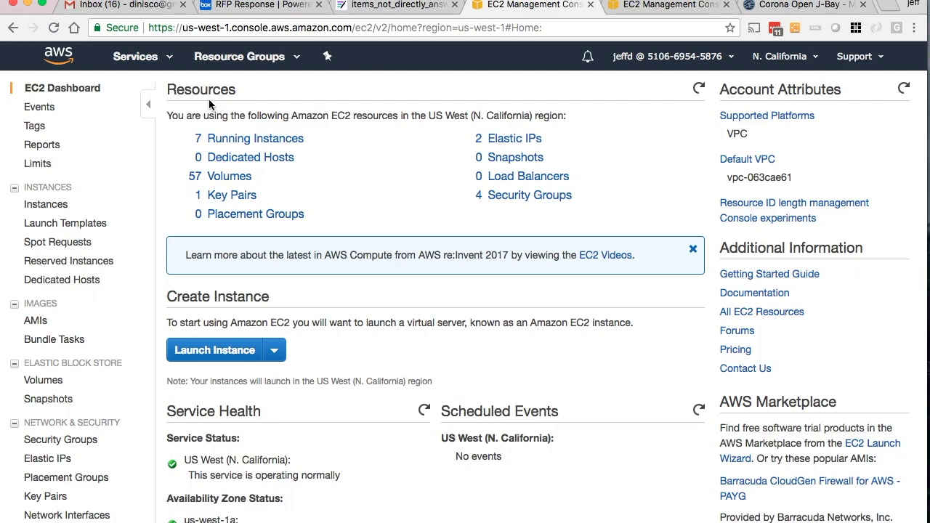
- Open the ce07 stack in the CloudFormation console
click(144, 59)
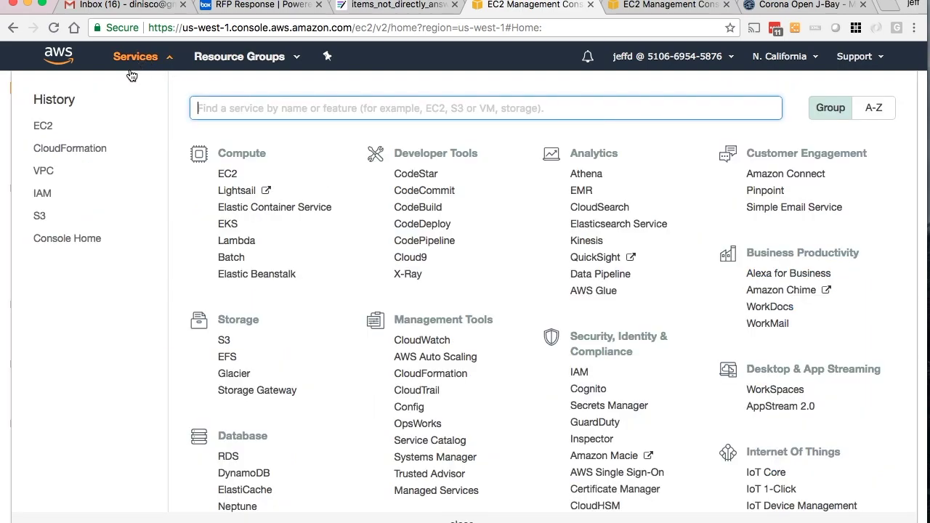
click(90, 150)
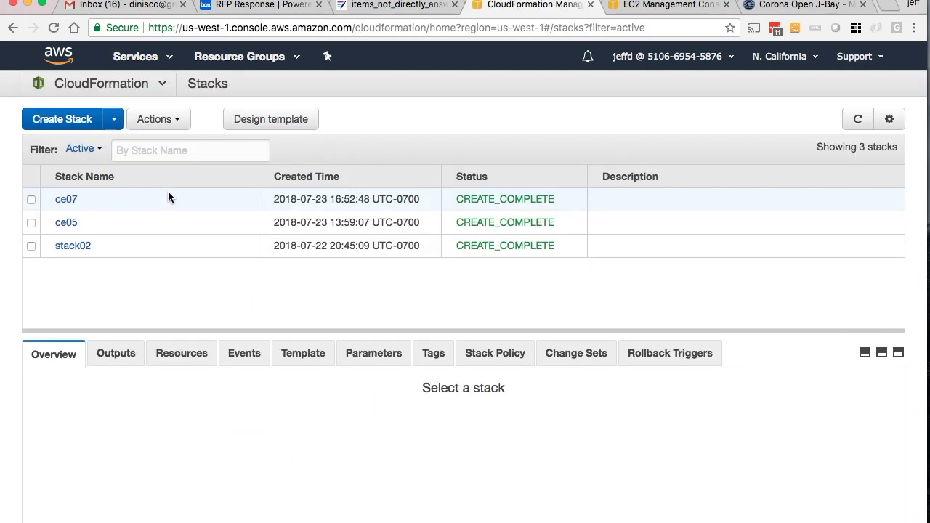
click(71, 200)
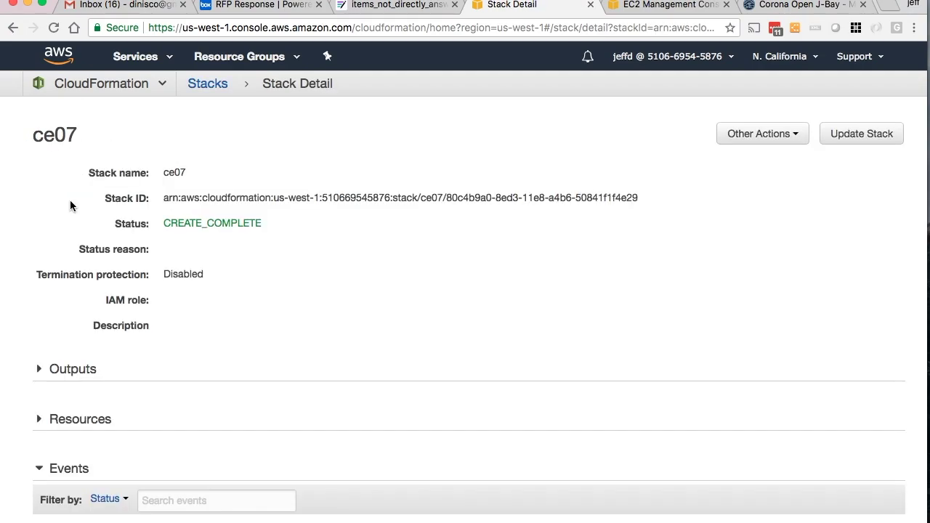
- Review the ce07 stack events through CREATE_COMPLETE and the ce07VM1–3 instances
scroll(297, 276, down, 10)
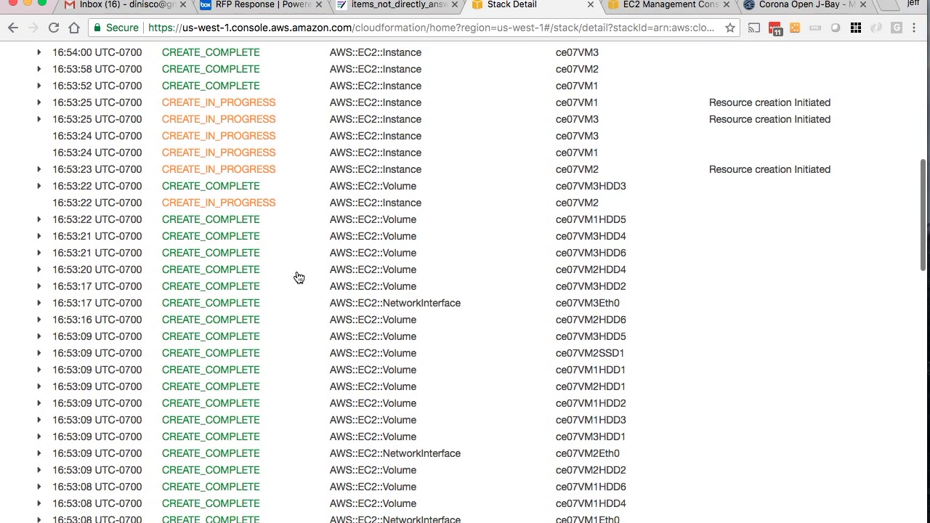
scroll(298, 277, up, 5)
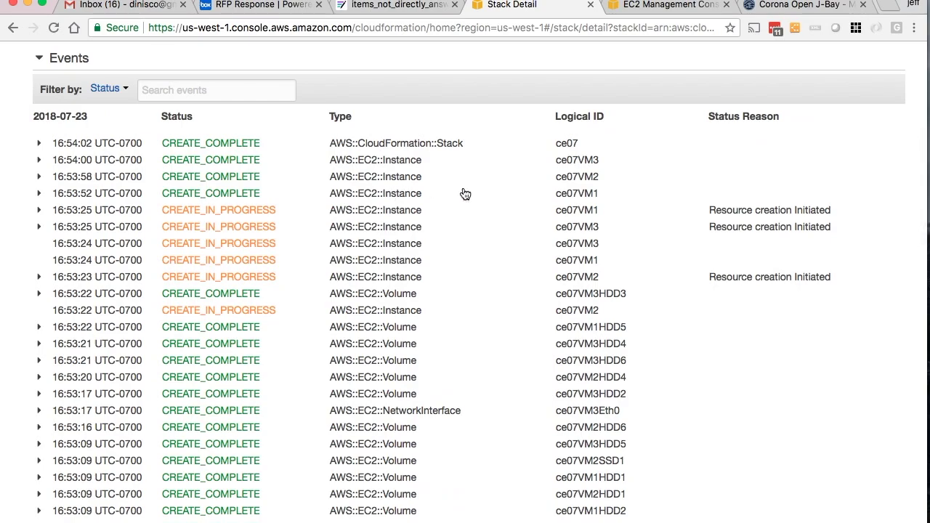
scroll(465, 195, down, 10)
scroll(465, 194, down, 5)
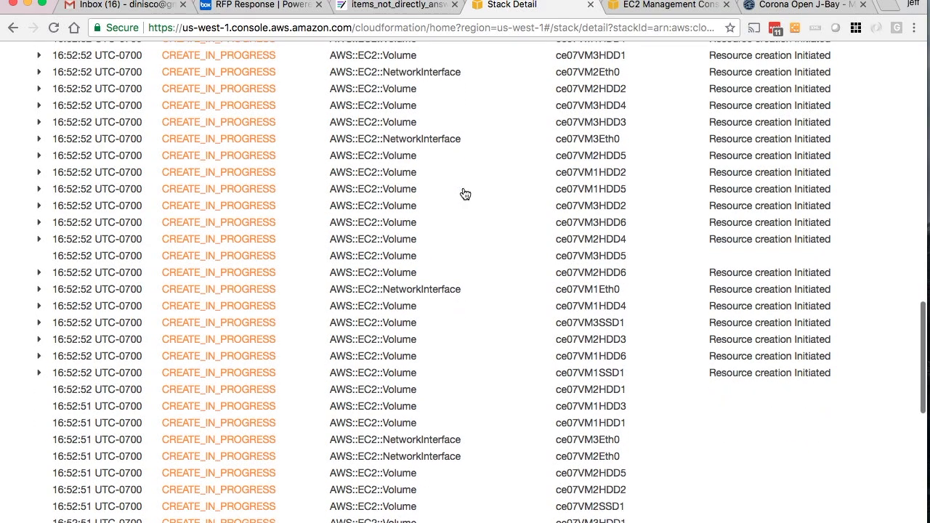
scroll(465, 194, up, 15)
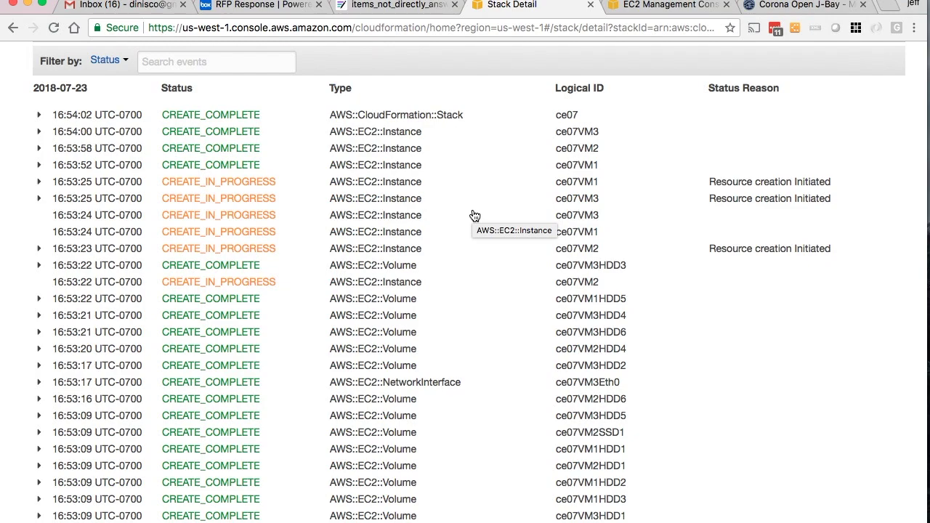
click(619, 10)
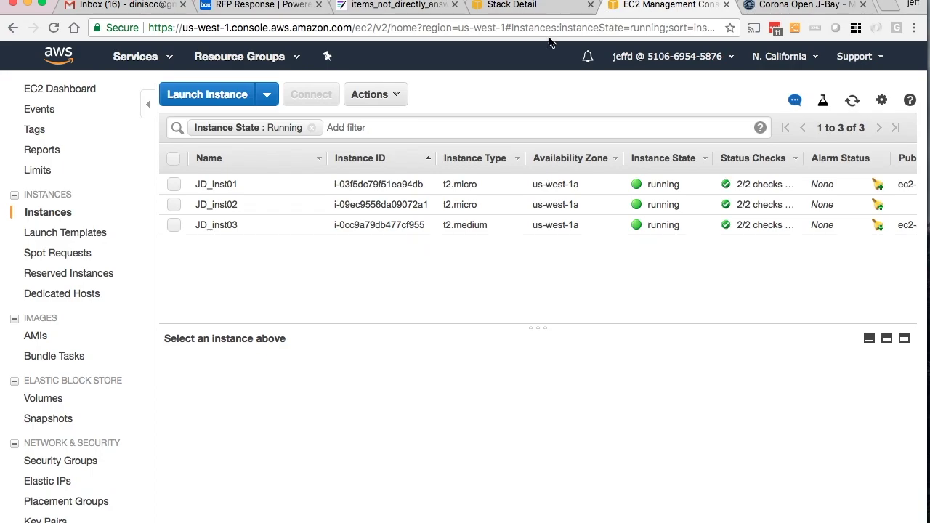
- Reload the instance list and inspect each of the three ce07 nodes, noting their m4.4xlarge type
click(56, 29)
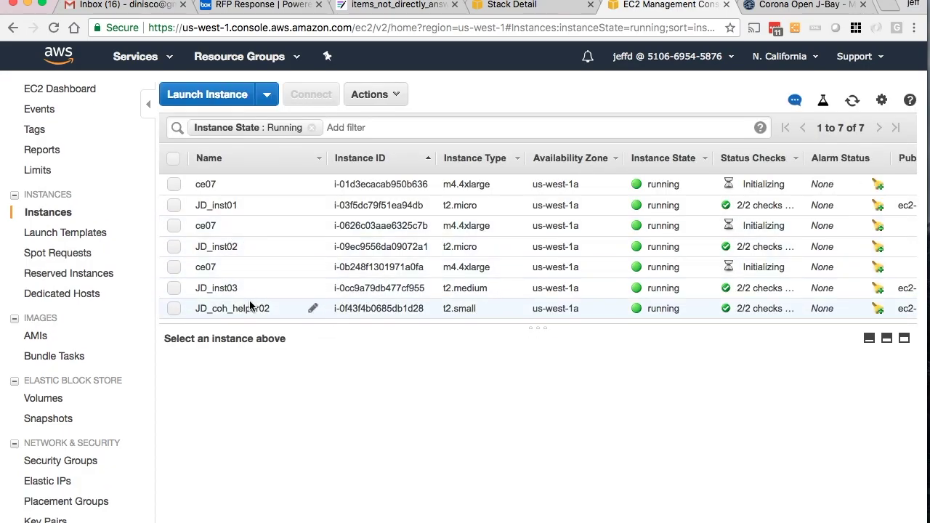
double_click(210, 266)
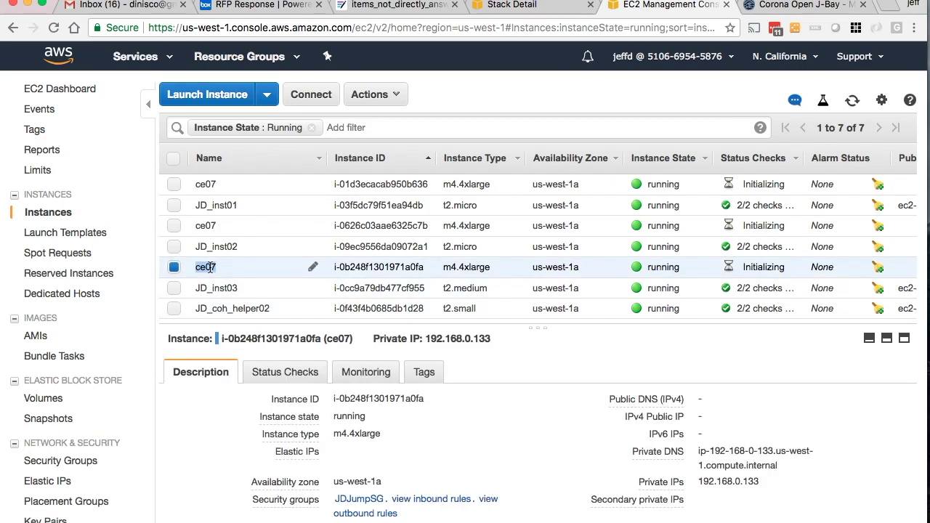
double_click(208, 226)
double_click(207, 185)
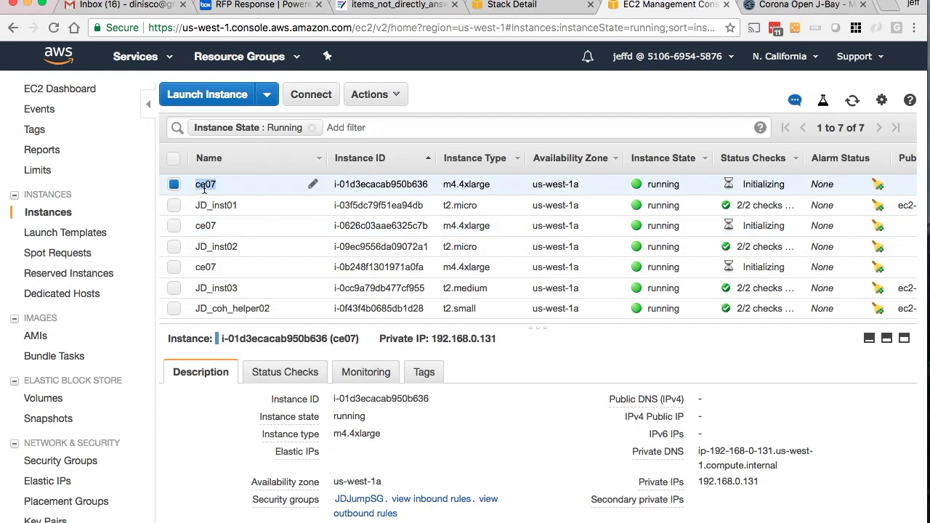
drag(341, 437, 383, 435)
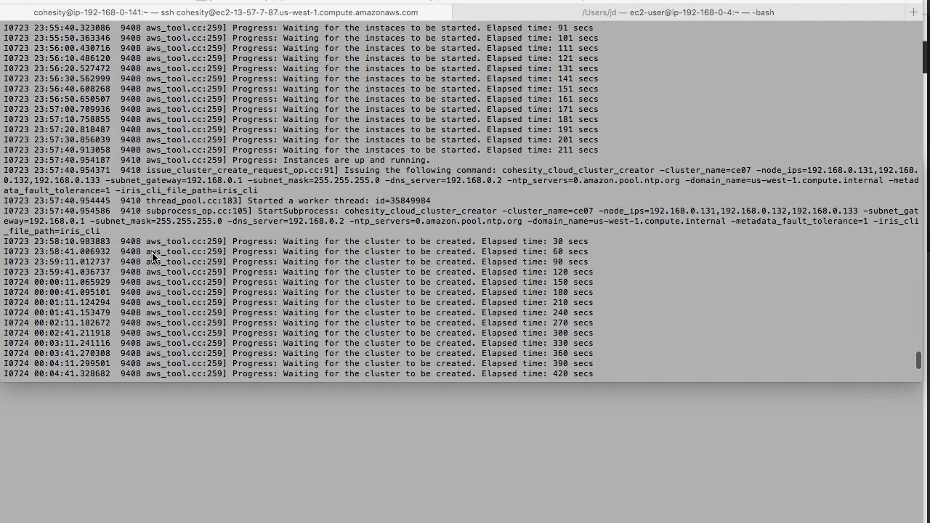
- Run pwd, highlight 'Successfully' in the setup log, and switch to the Windows remote desktop
text(pwd)
key(Return)
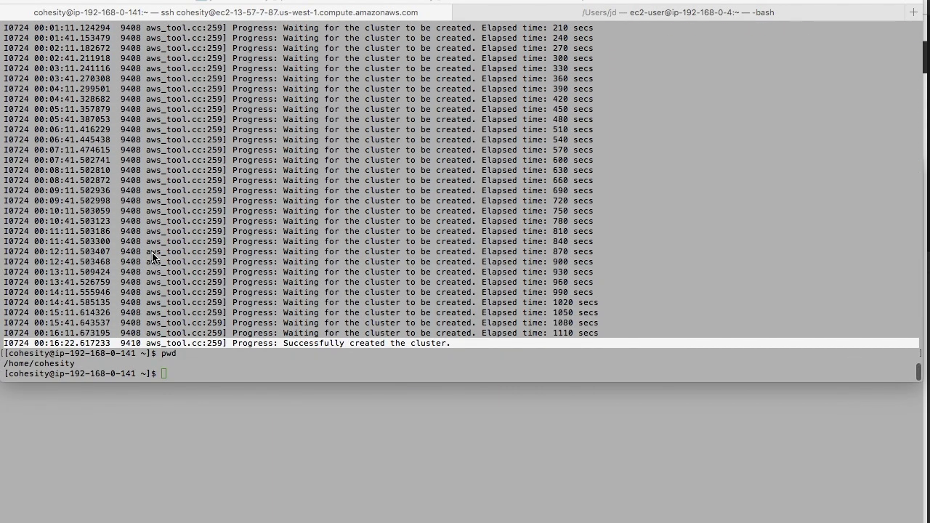
click(319, 349)
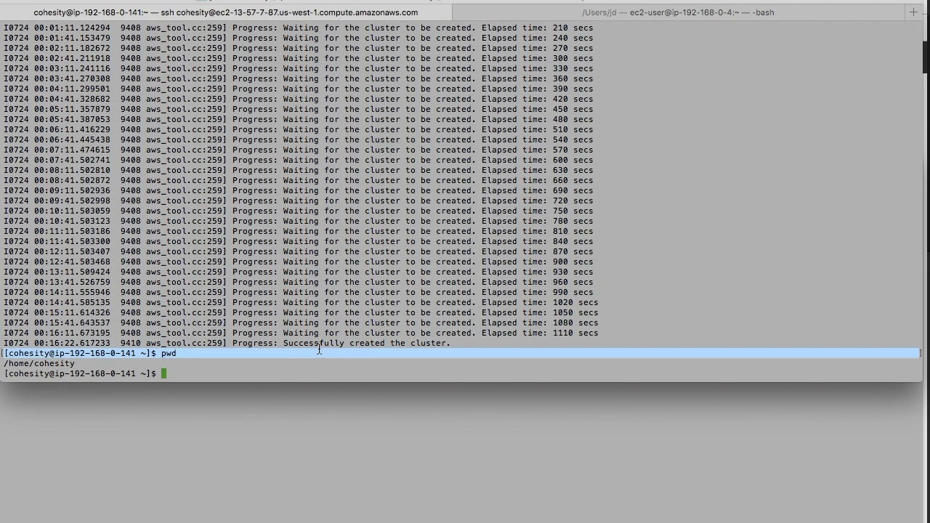
double_click(320, 345)
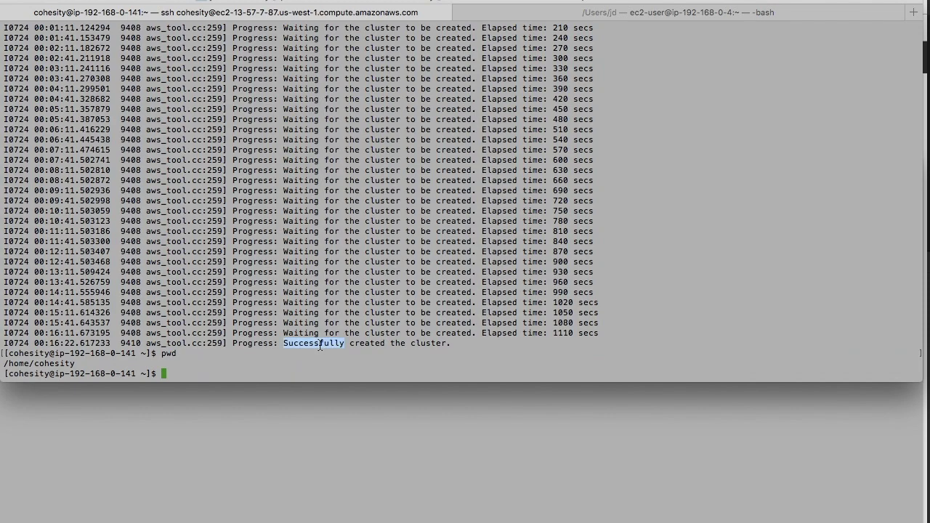
key(super+Tab)
key(super+Tab)
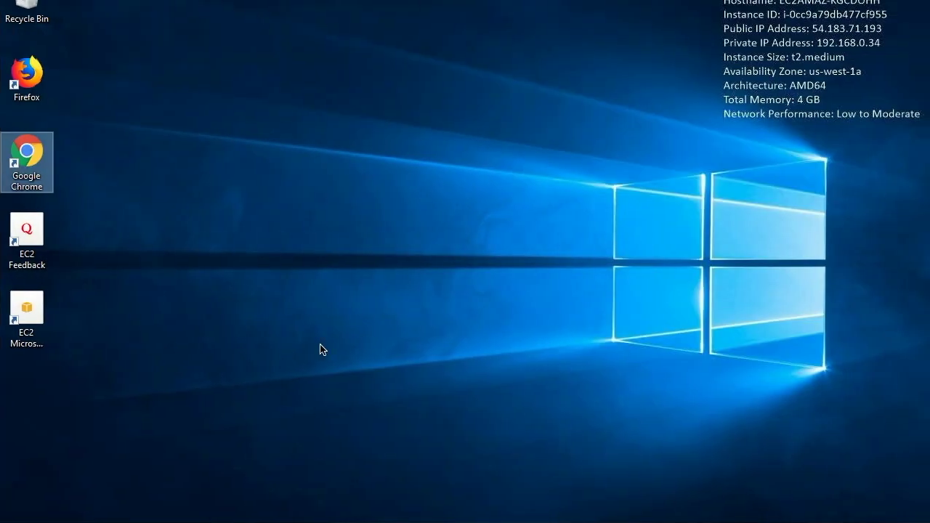
double_click(40, 169)
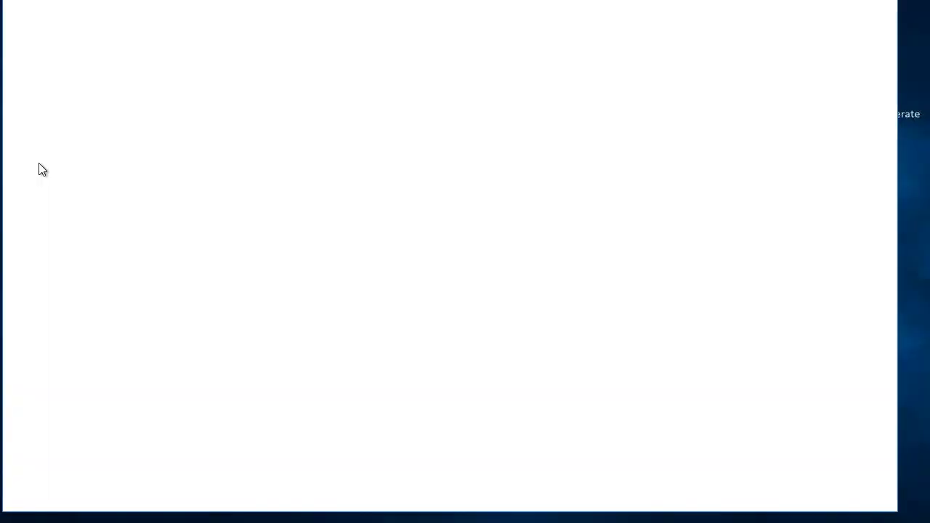
text(htpp)
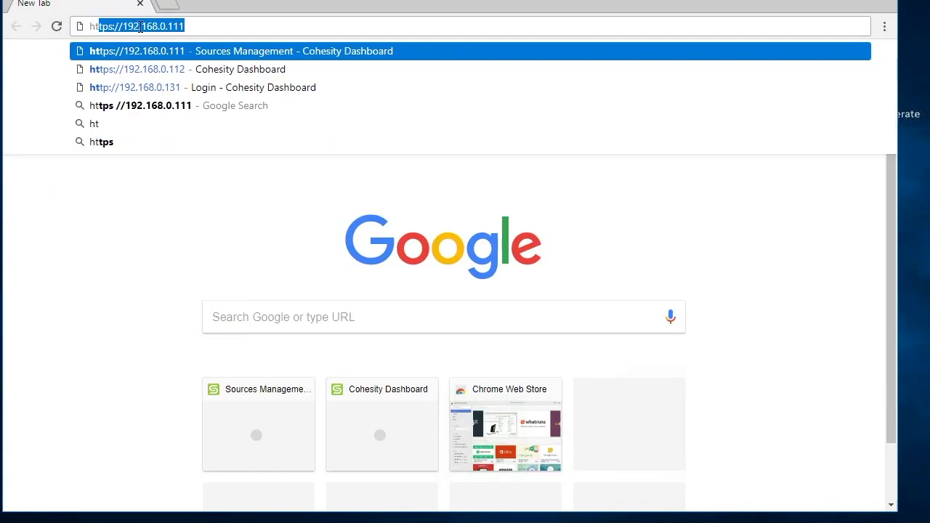
key(BackSpace)
key(BackSpace)
text(tps)
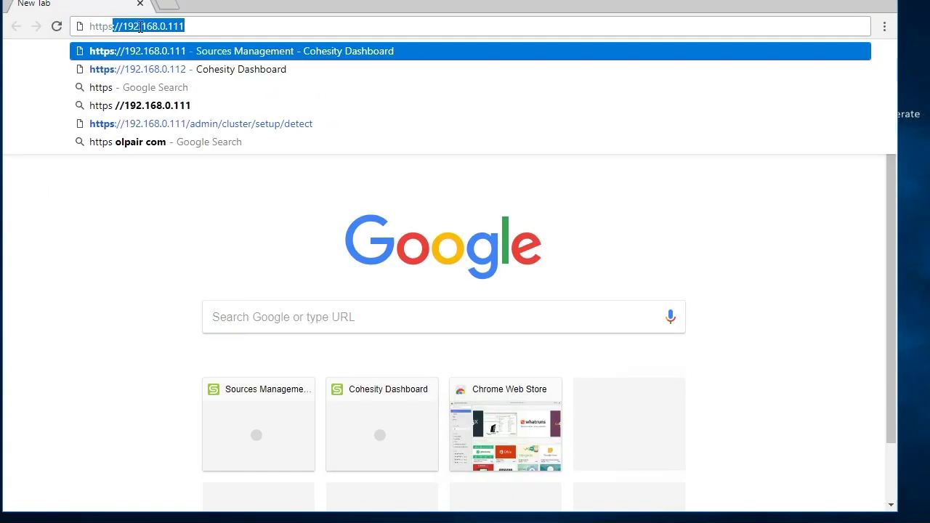
text(:)
key(End)
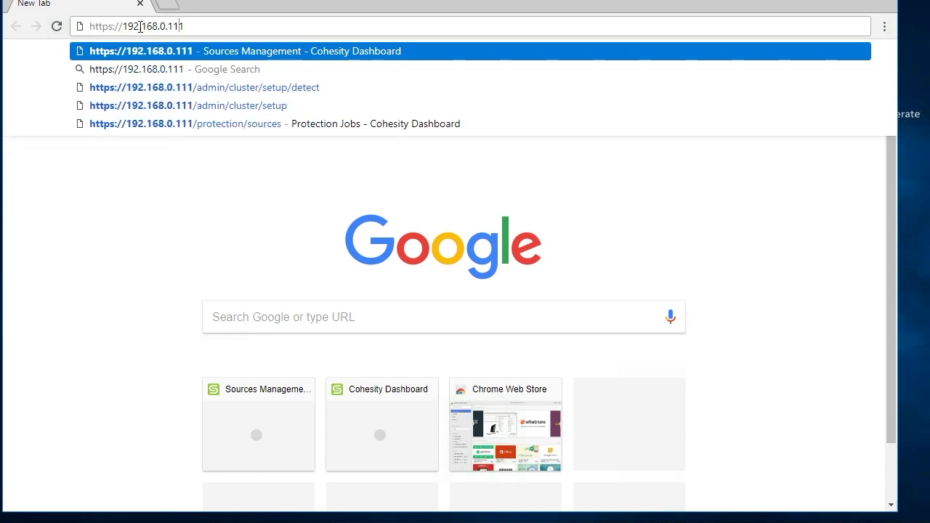
key(BackSpace)
key(BackSpace)
text(31)
key(Return)
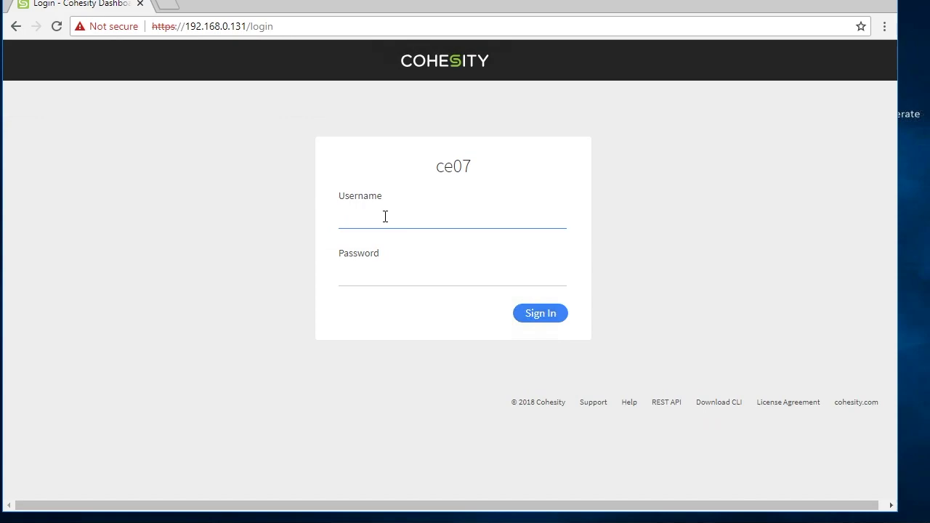
- Sign in with the administrator username and password, then accept the end user licence agreement
text(admin)
key(Tab)
text(admin)
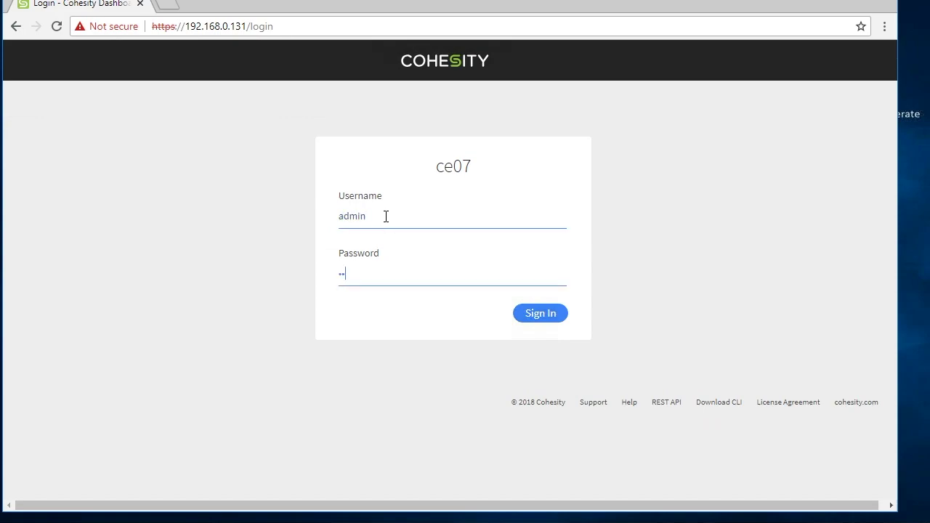
key(Return)
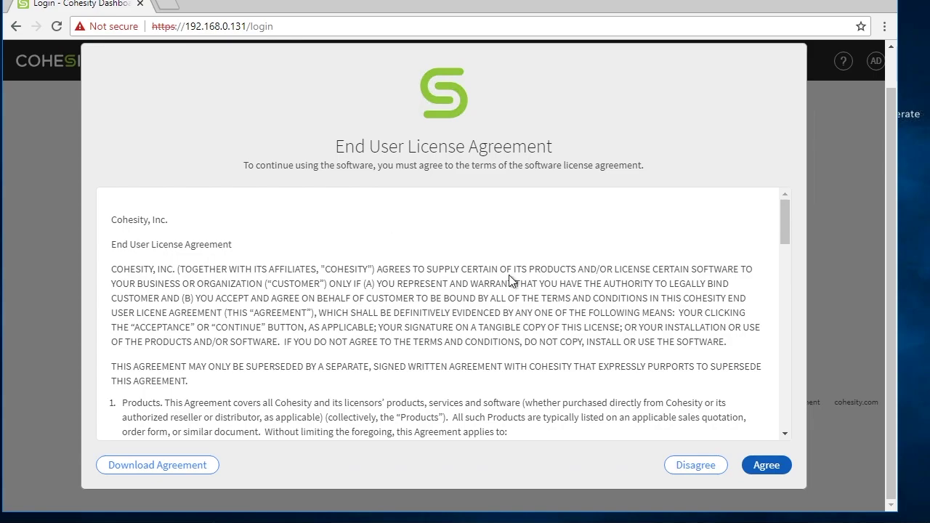
click(759, 464)
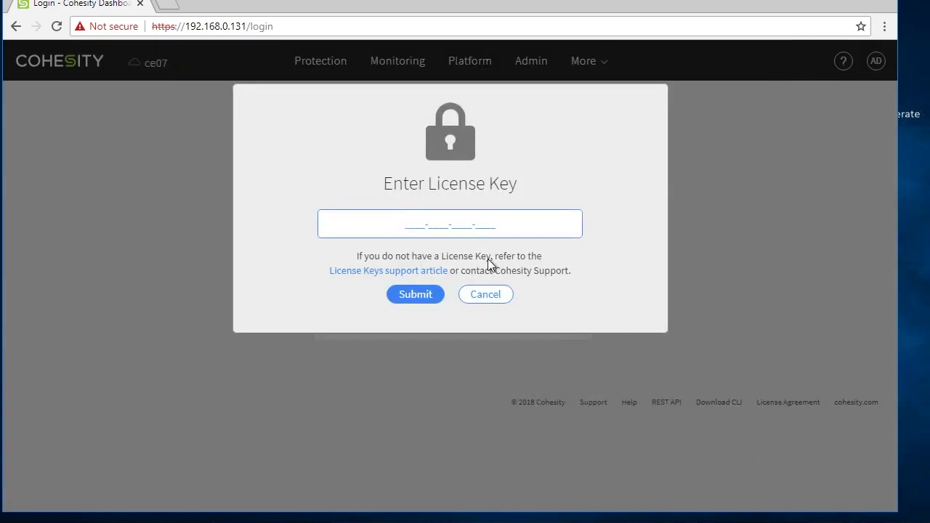